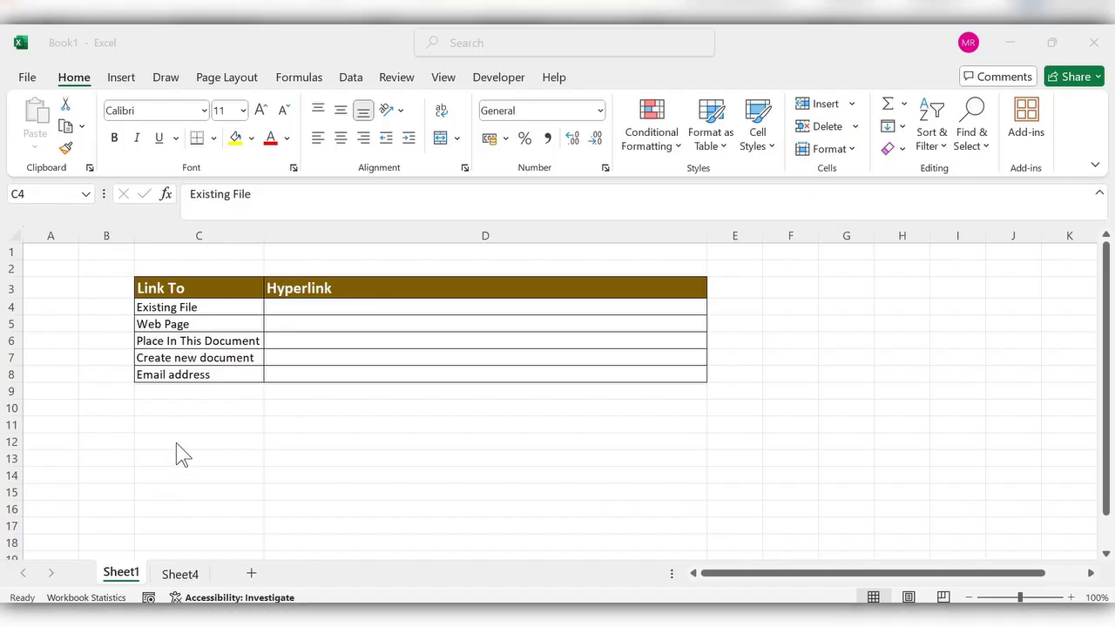
Select the Link To column (C3–C8), then settle on cell D4 beside Existing File
{"action": "left_click", "coordinate": [298, 282]}
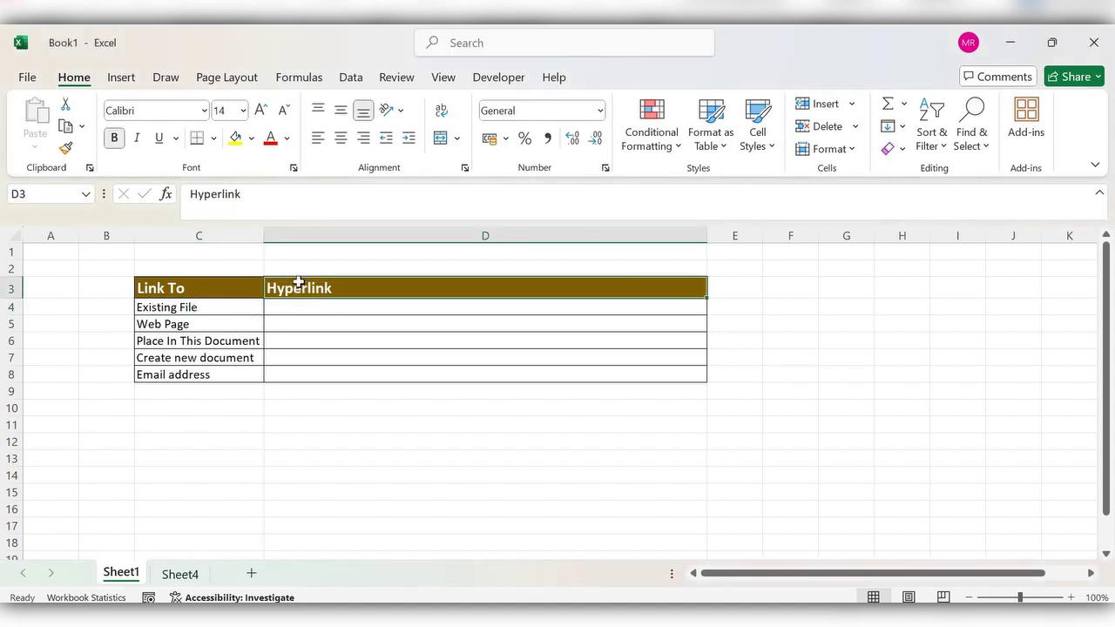
{"action": "left_click", "coordinate": [178, 291]}
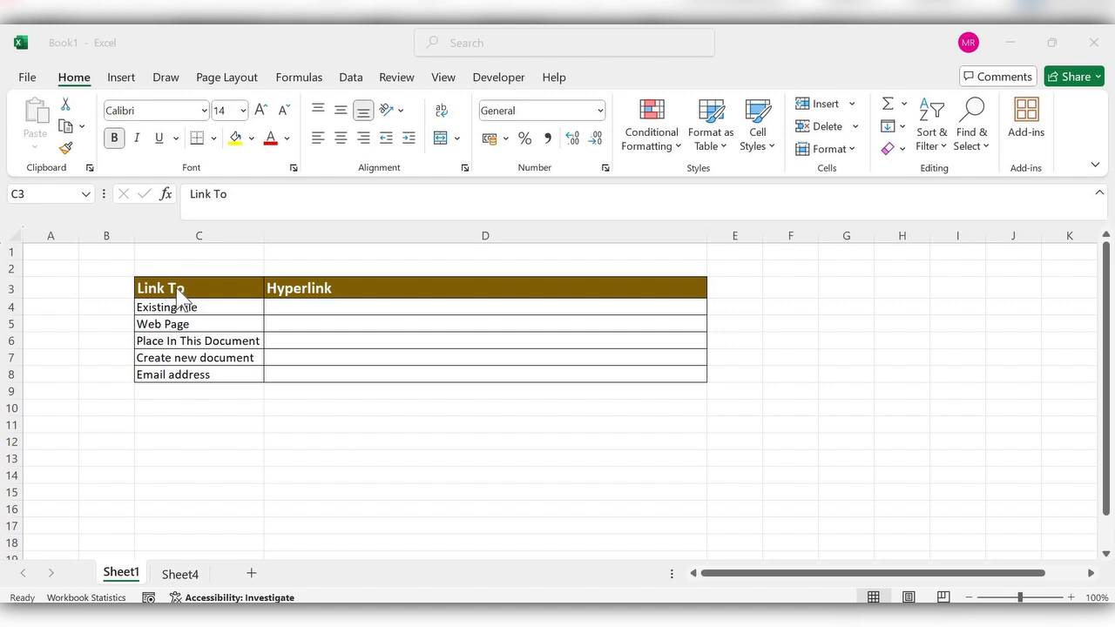
{"action": "key", "text": "ctrl+shift+Down"}
{"action": "left_click_drag", "start_coordinate": [182, 289], "coordinate": [181, 374]}
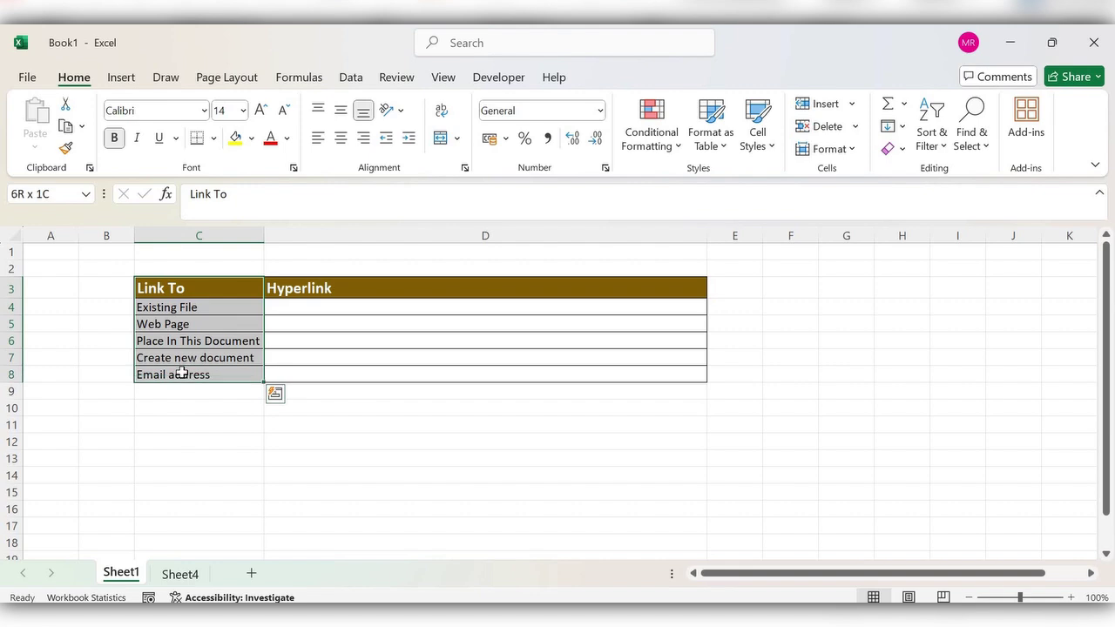
{"action": "left_click", "coordinate": [204, 306]}
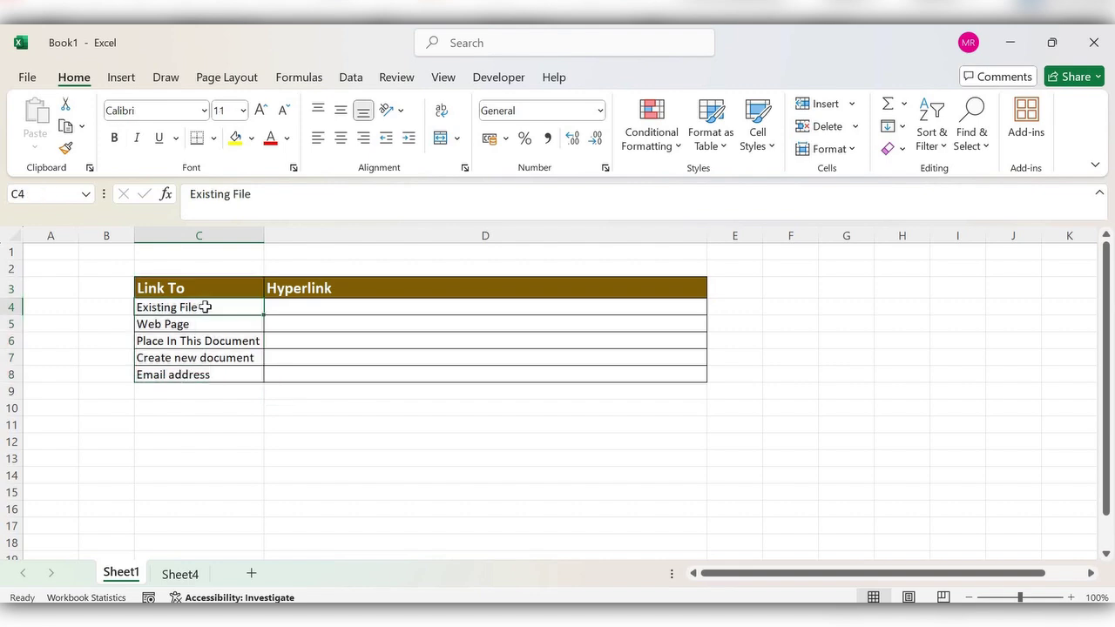
{"action": "key", "text": "Right"}
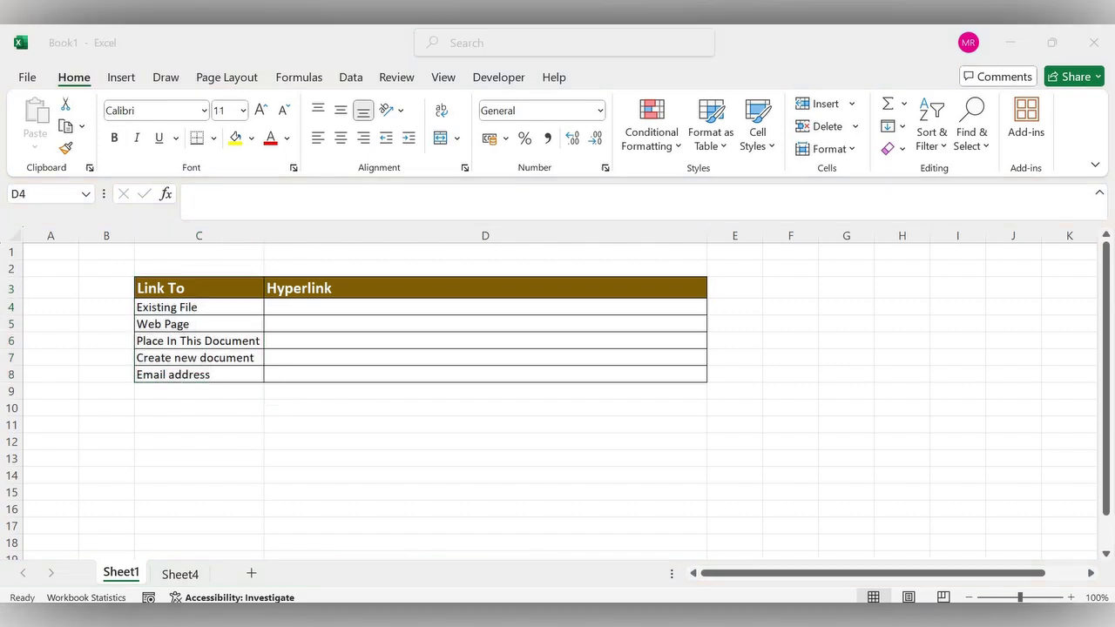
{"action": "left_click", "coordinate": [279, 306]}
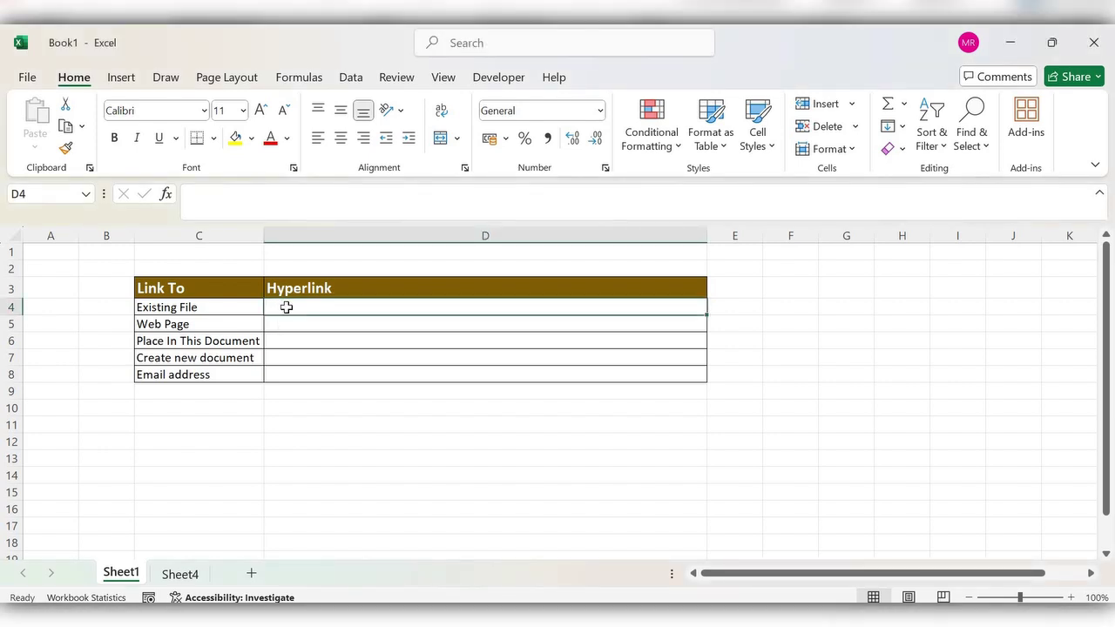
Bring up the Insert Hyperlink dialog for cell D4 via Insert > Link
{"action": "left_click", "coordinate": [122, 78]}
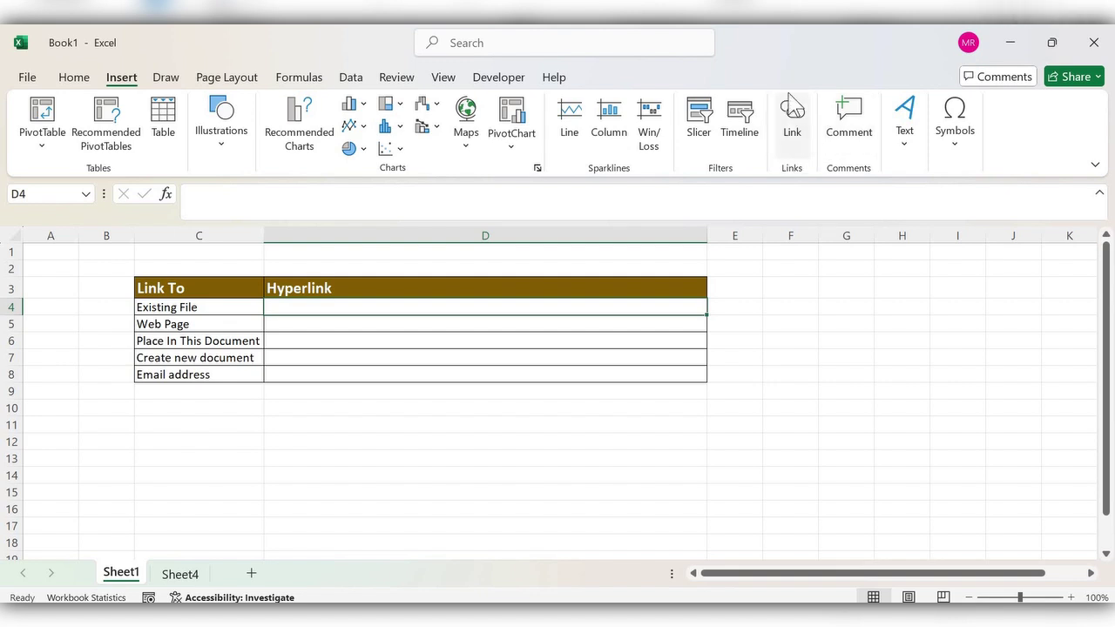
{"action": "left_click", "coordinate": [792, 122]}
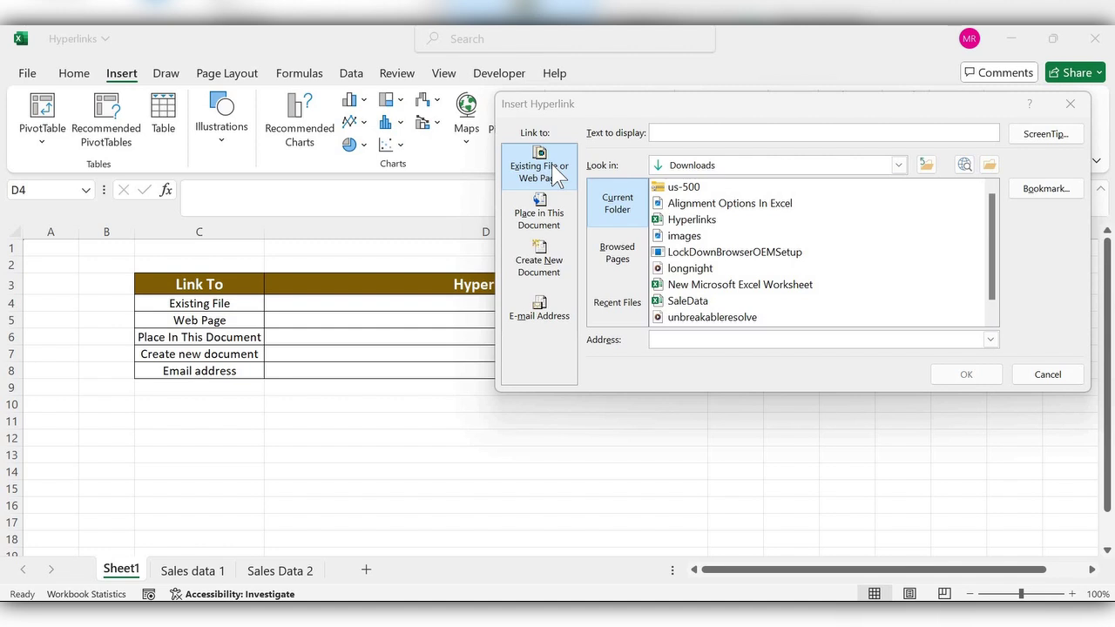
{"action": "left_click", "coordinate": [556, 175]}
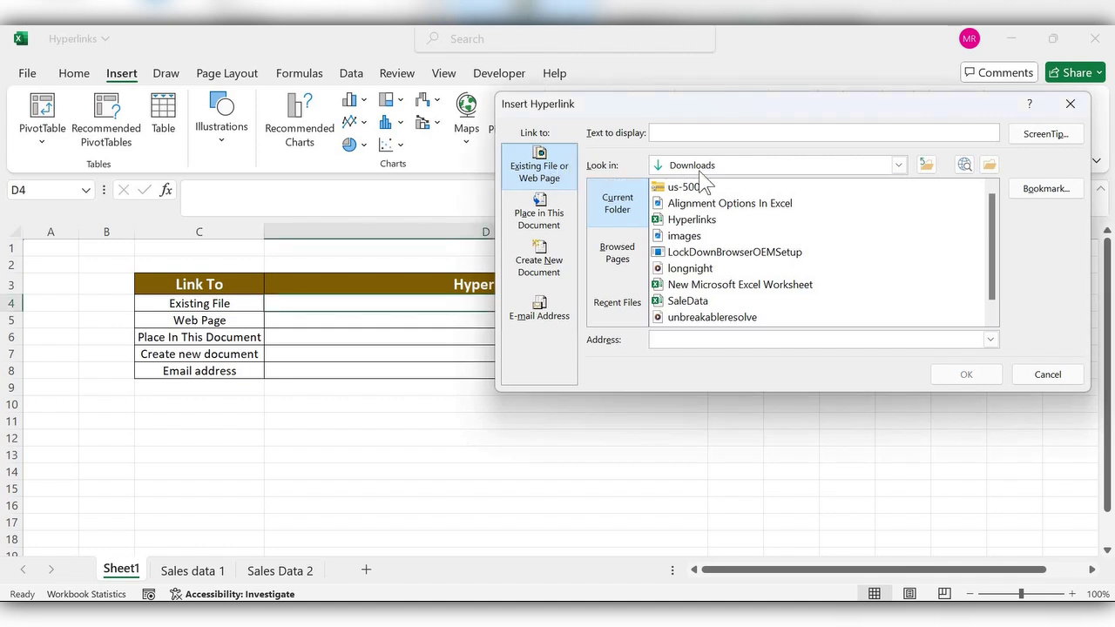
Link D4 to SaleData.xlsx in the Downloads folder, displayed as SaleData.xlsx
{"action": "left_click", "coordinate": [897, 165]}
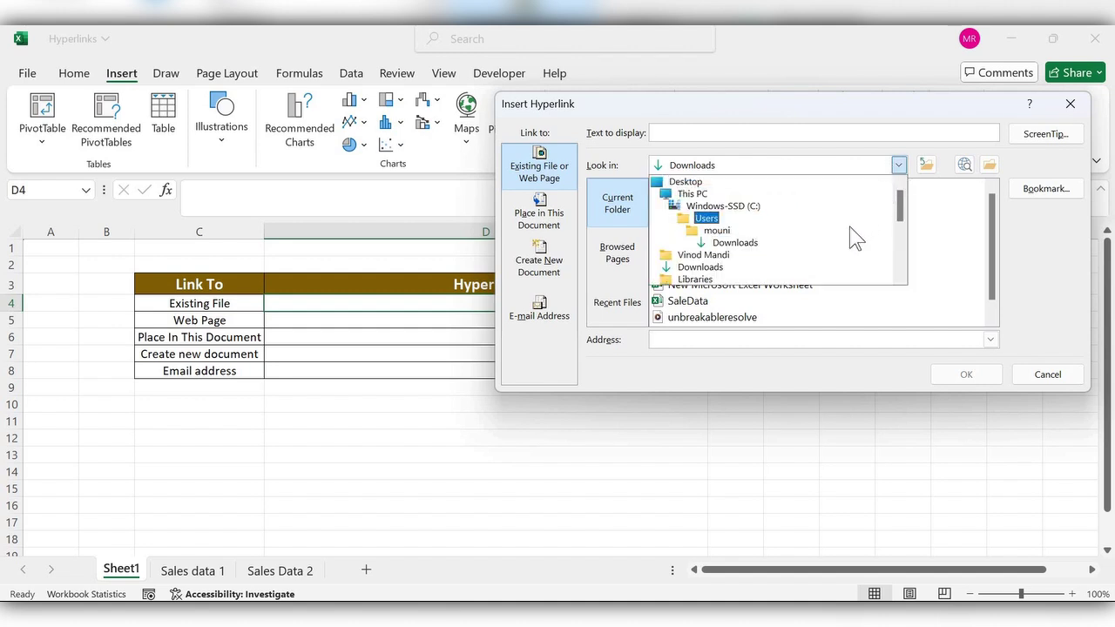
{"action": "left_click", "coordinate": [742, 244]}
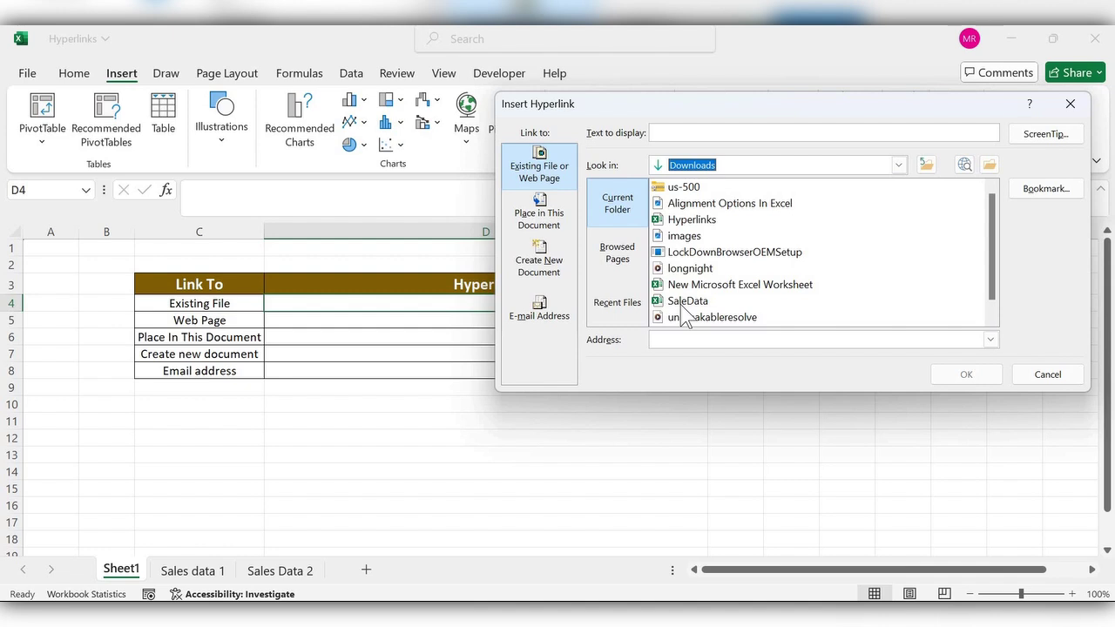
{"action": "left_click", "coordinate": [684, 304]}
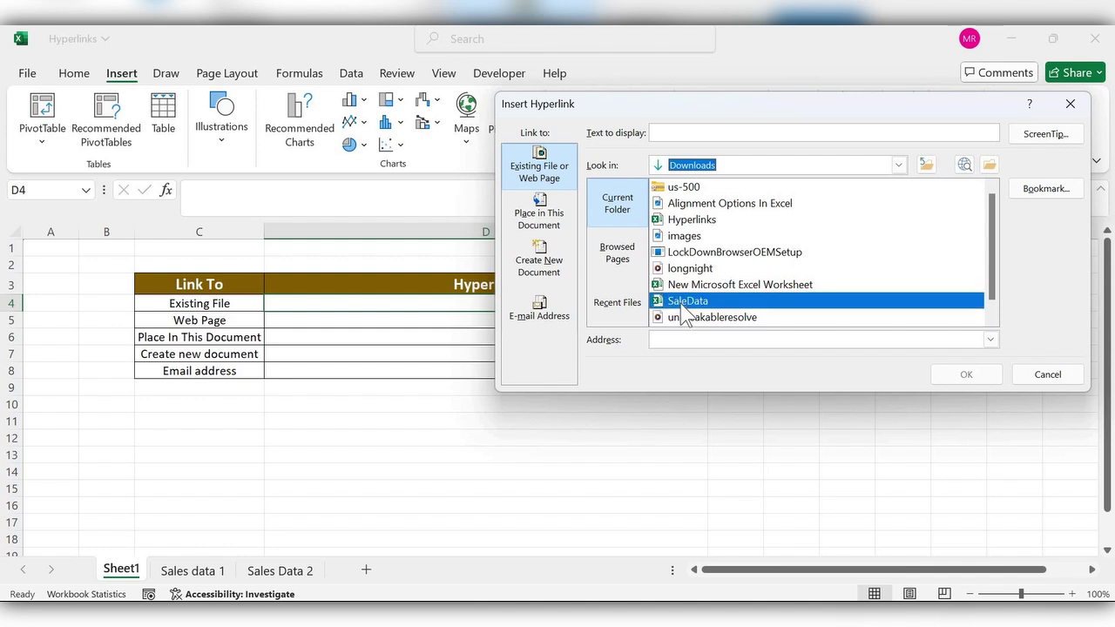
{"action": "left_click", "coordinate": [719, 129]}
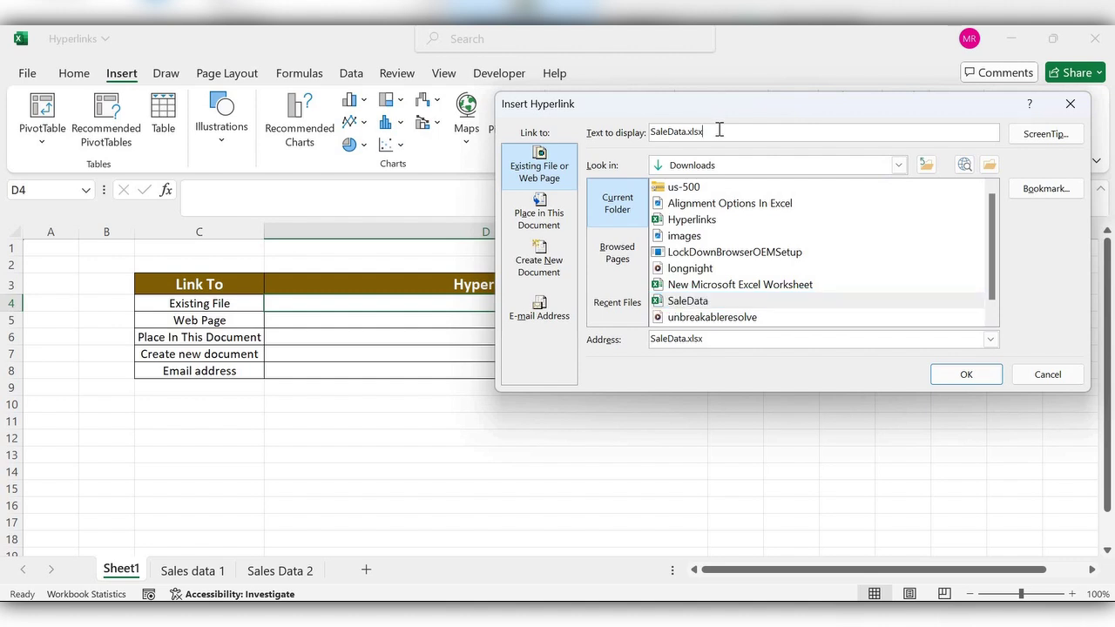
{"action": "left_click_drag", "start_coordinate": [702, 131], "coordinate": [650, 130]}
{"action": "left_click", "coordinate": [966, 375]}
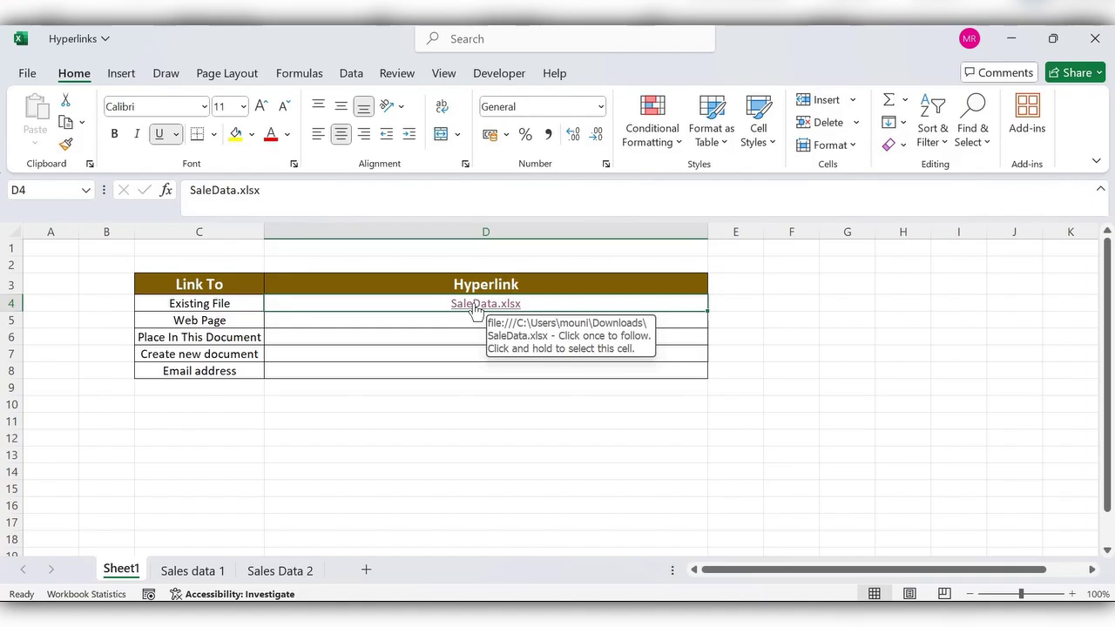
Follow the D4 link to open SaleData maximized, then return to the table at D5
{"action": "left_click", "coordinate": [476, 307]}
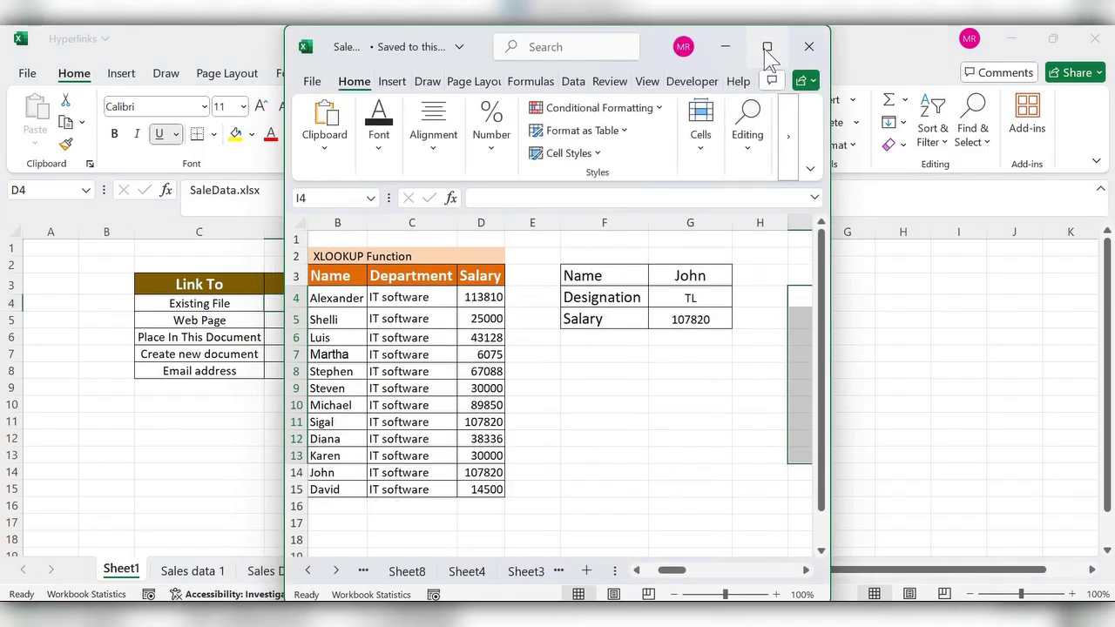
{"action": "left_click", "coordinate": [766, 47]}
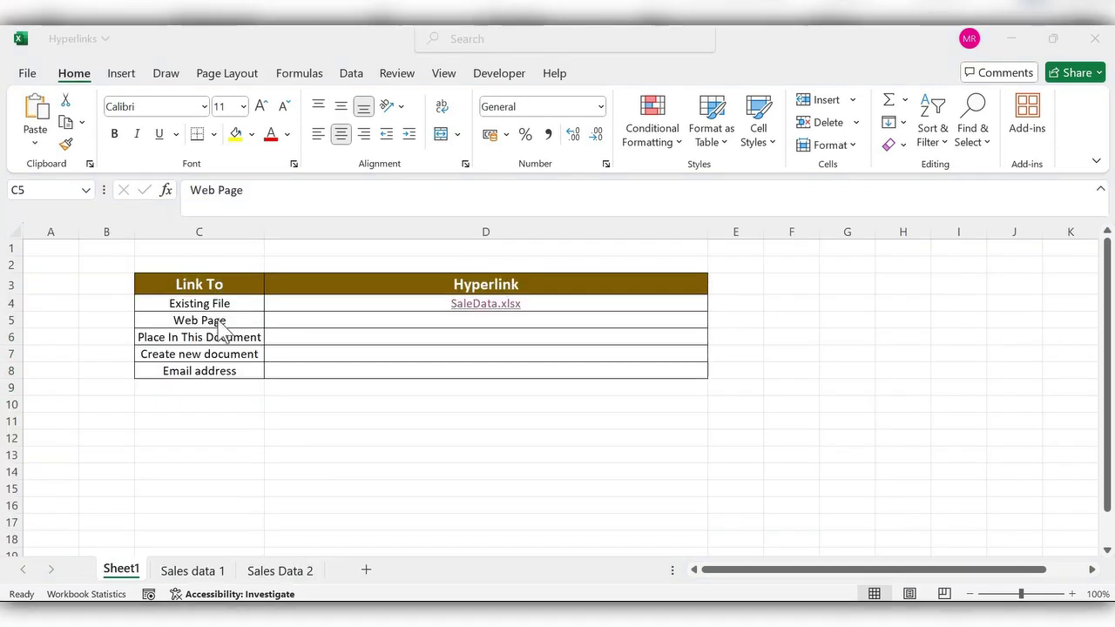
{"action": "left_click", "coordinate": [341, 320]}
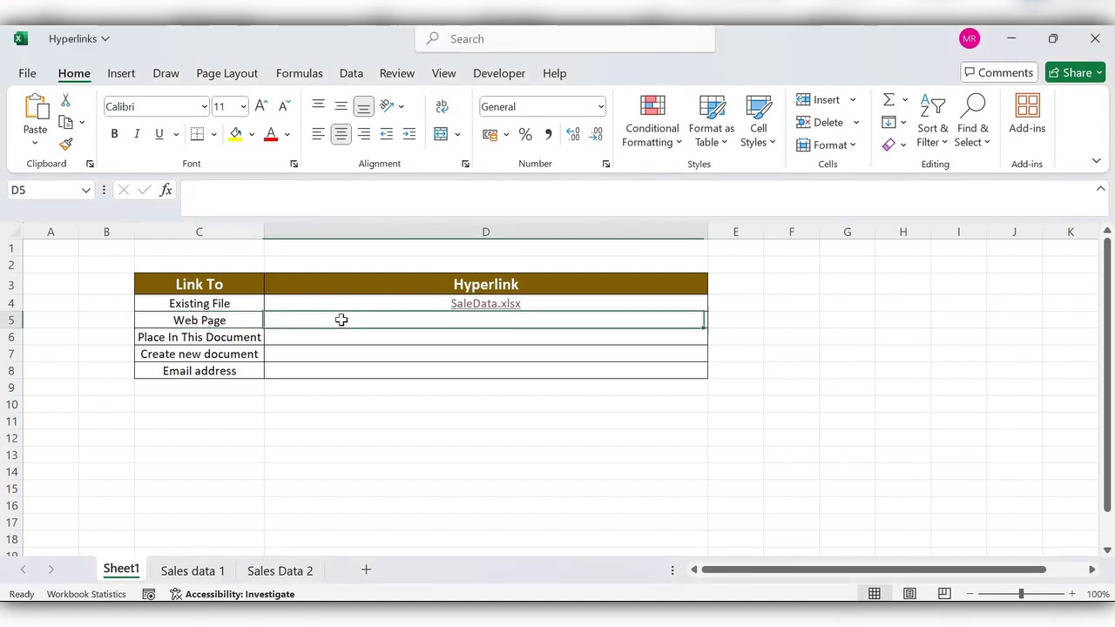
{"action": "left_click", "coordinate": [119, 76]}
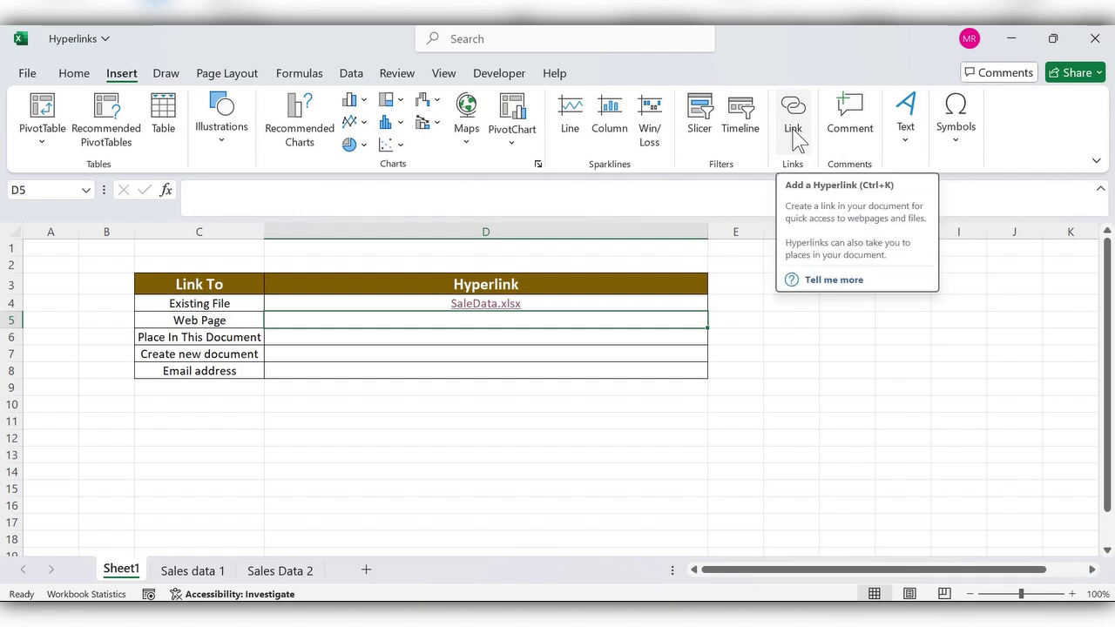
{"action": "left_click", "coordinate": [793, 131]}
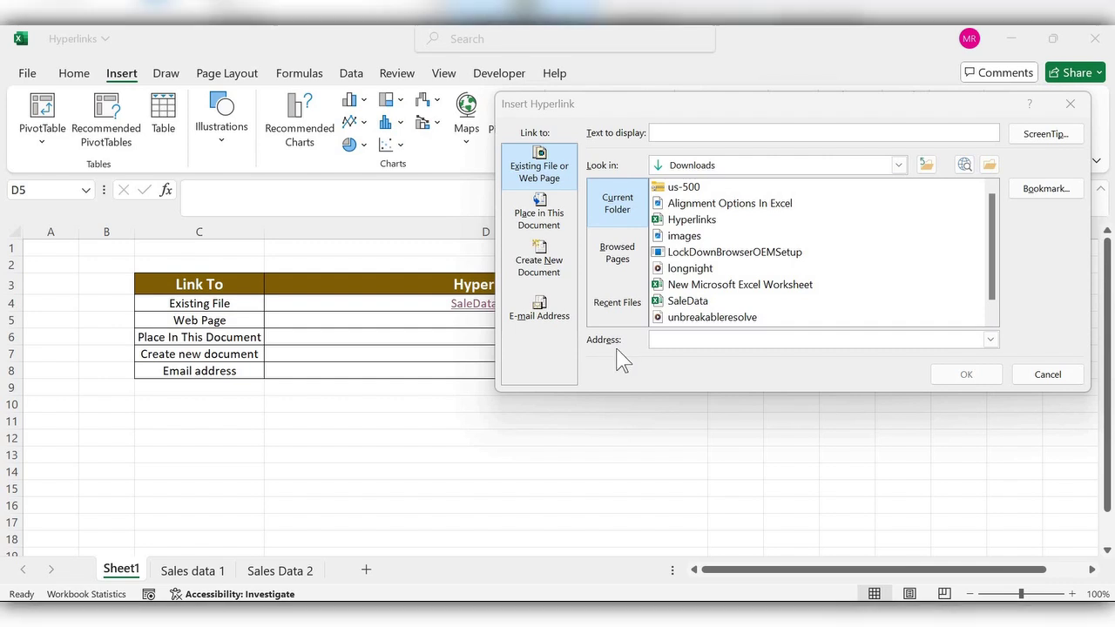
{"action": "left_click", "coordinate": [678, 340]}
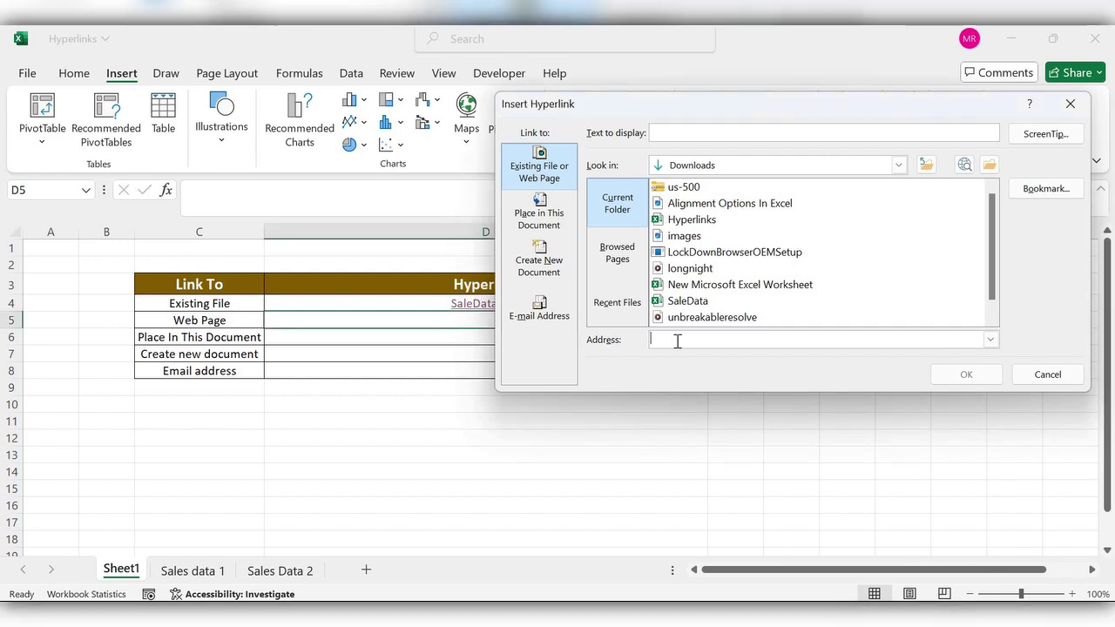
{"action": "type", "text": "https://www.youtube.com/"}
{"action": "left_click", "coordinate": [772, 131]}
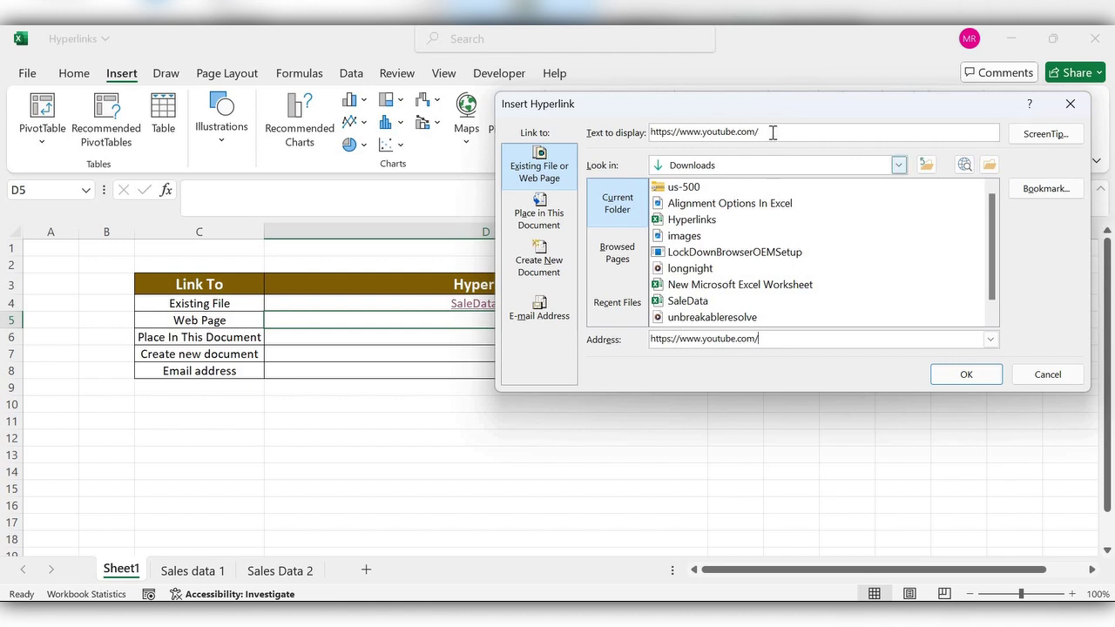
{"action": "key", "text": "ctrl+a"}
{"action": "type", "text": "Yo"}
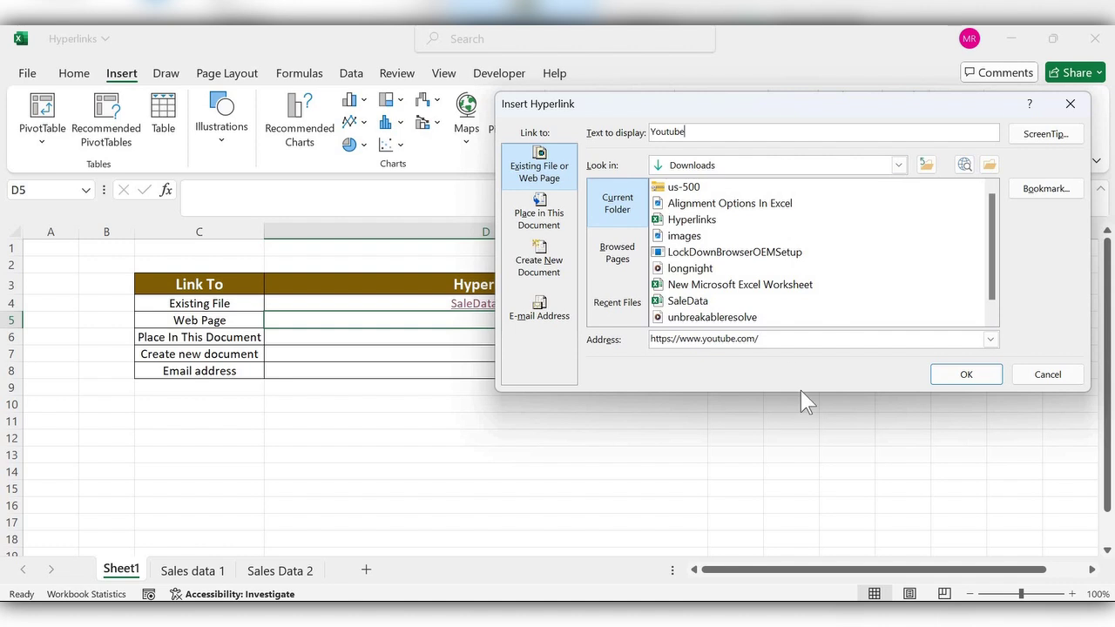
{"action": "left_click", "coordinate": [954, 374]}
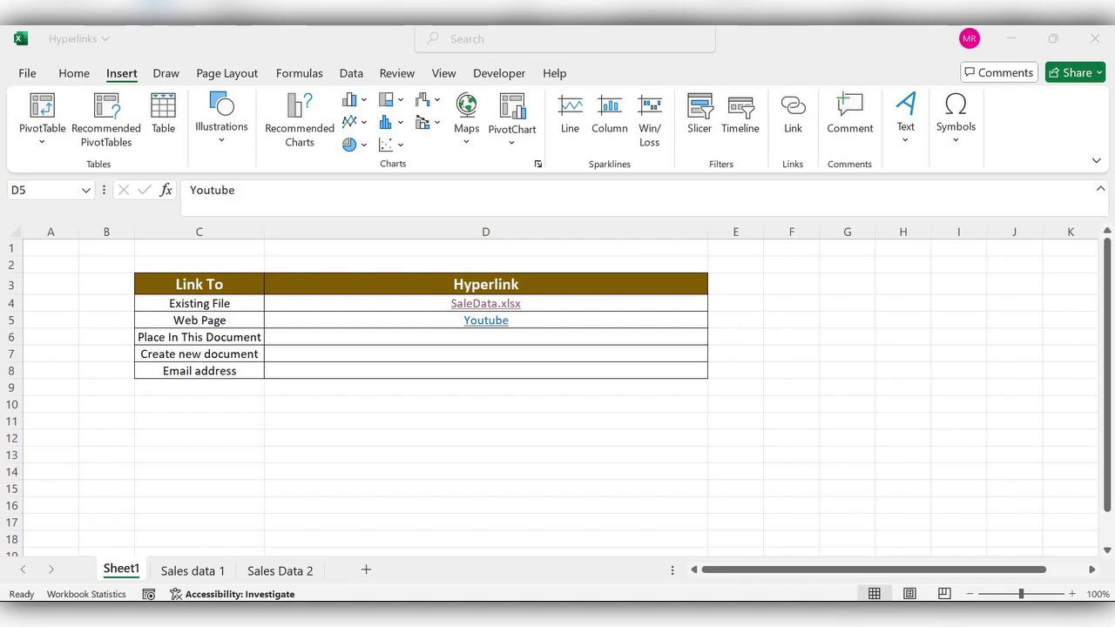
{"action": "left_click", "coordinate": [478, 320]}
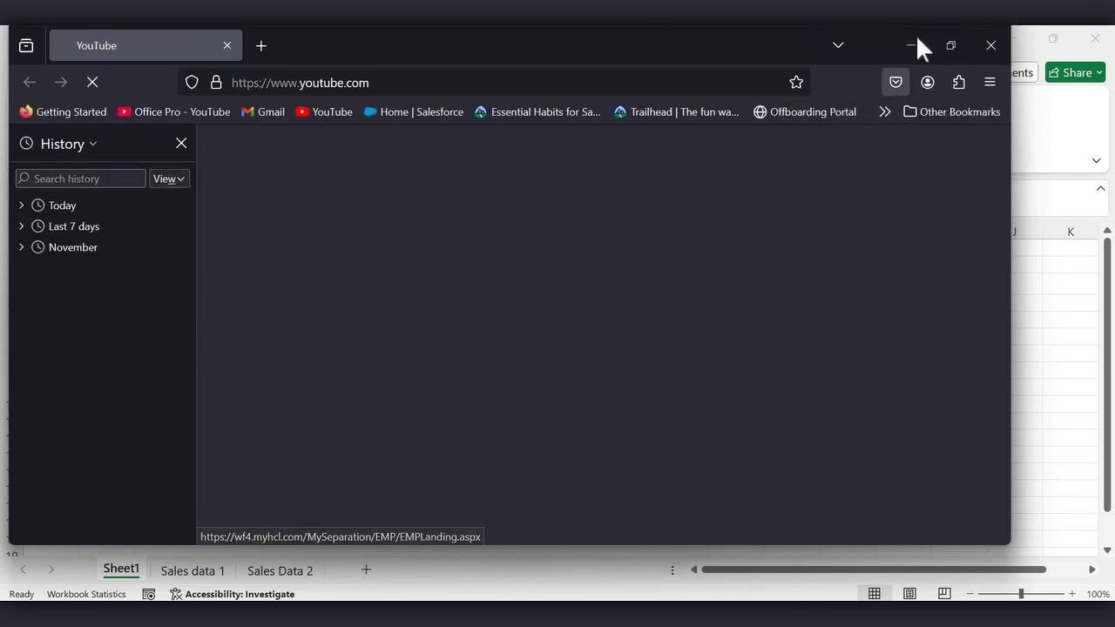
{"action": "left_click", "coordinate": [988, 46]}
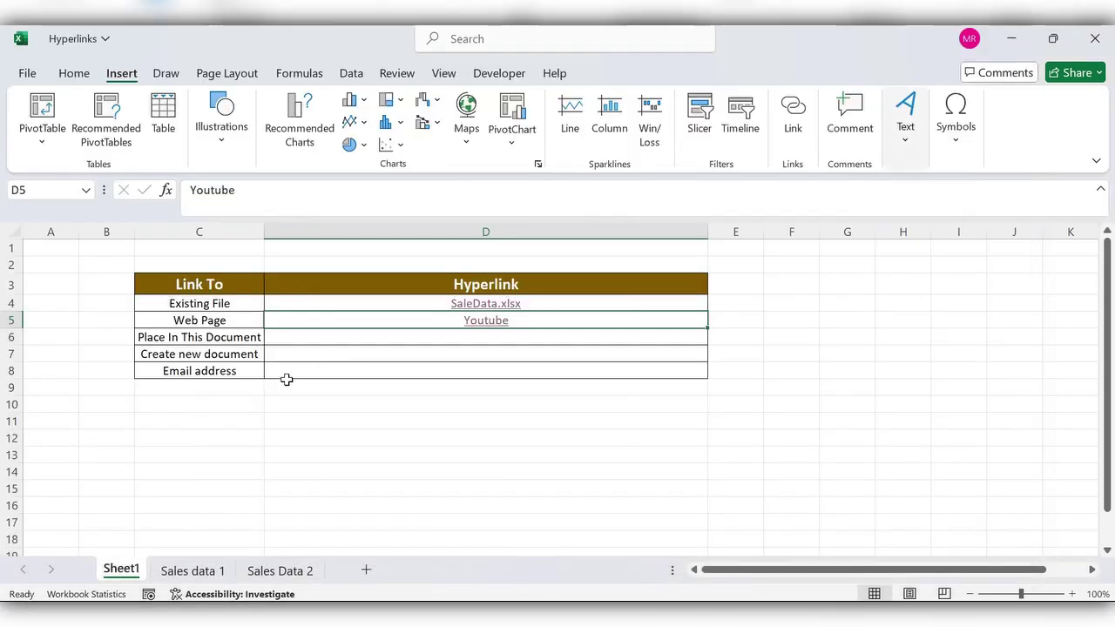
{"action": "left_click", "coordinate": [213, 337]}
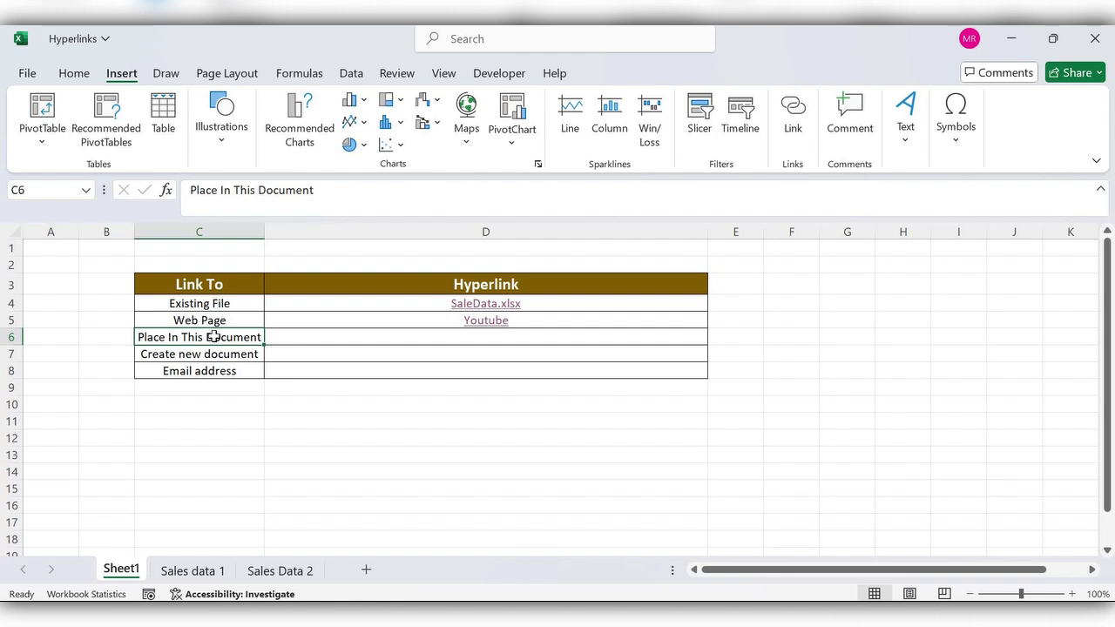
Link D6 to cell A1 of the 'Sales data 1' sheet with display text Sales Data
{"action": "left_click", "coordinate": [331, 335]}
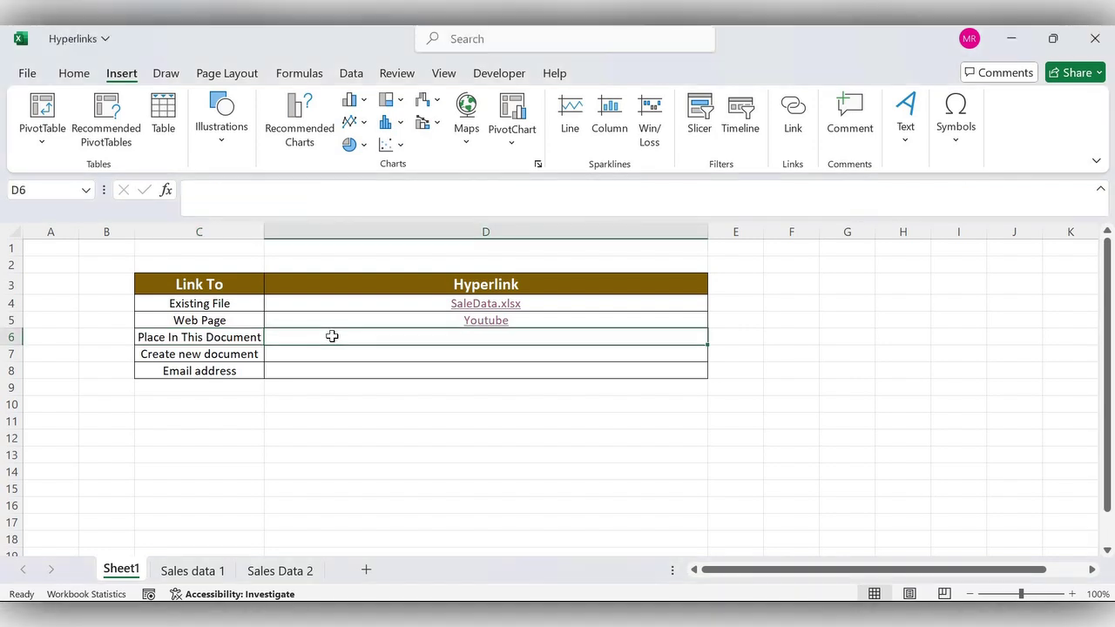
{"action": "left_click", "coordinate": [794, 117]}
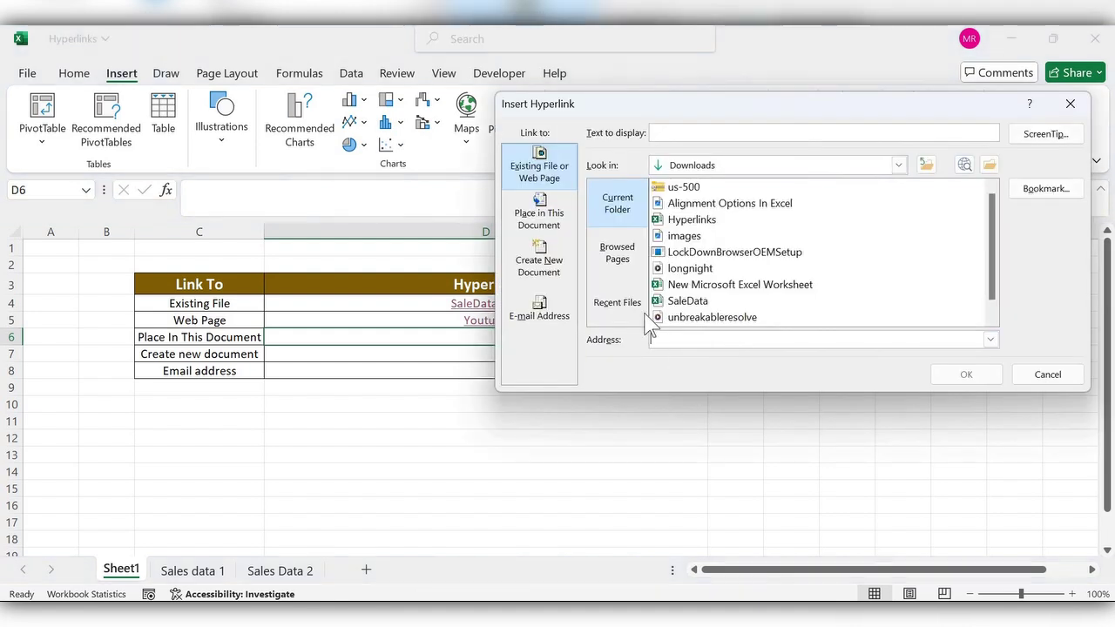
{"action": "left_click", "coordinate": [538, 225]}
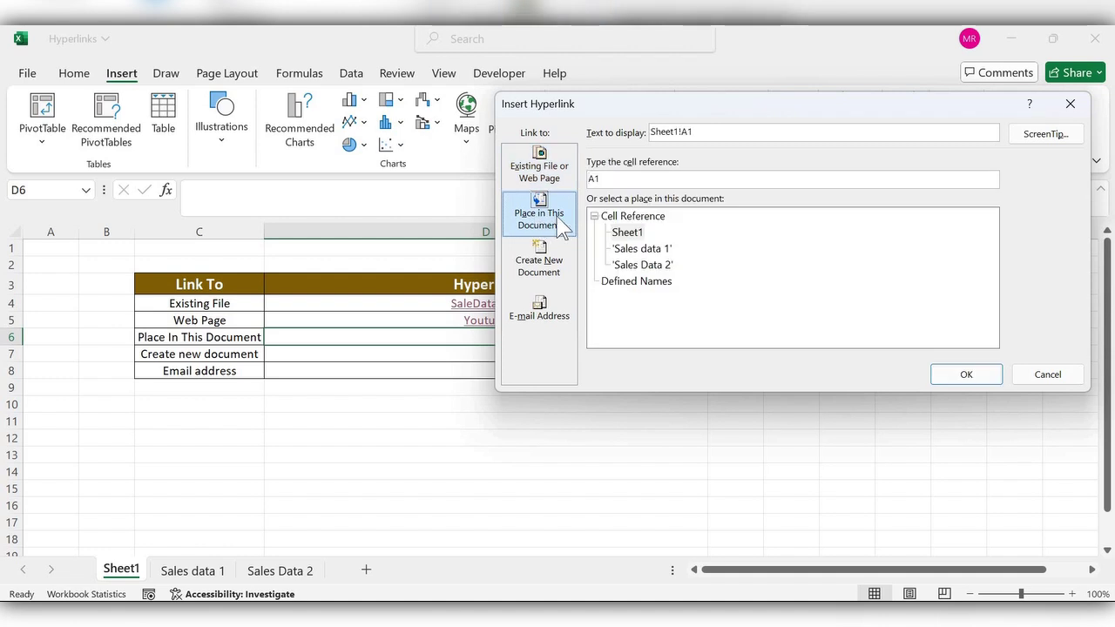
{"action": "left_click", "coordinate": [651, 265]}
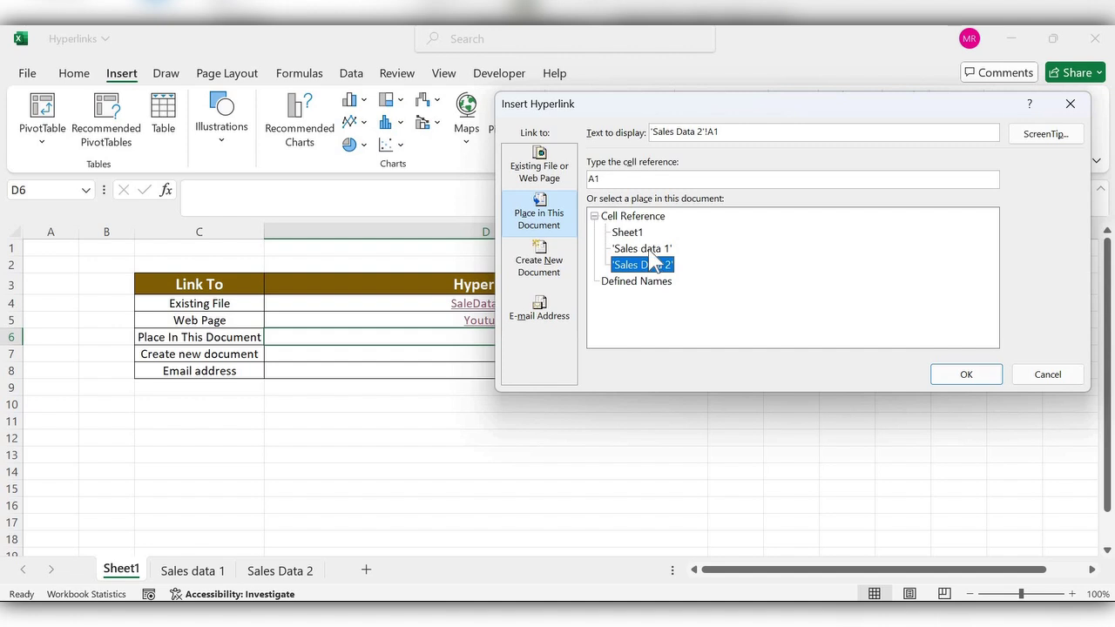
{"action": "left_click", "coordinate": [649, 250]}
{"action": "left_click", "coordinate": [650, 263]}
{"action": "left_click", "coordinate": [650, 251]}
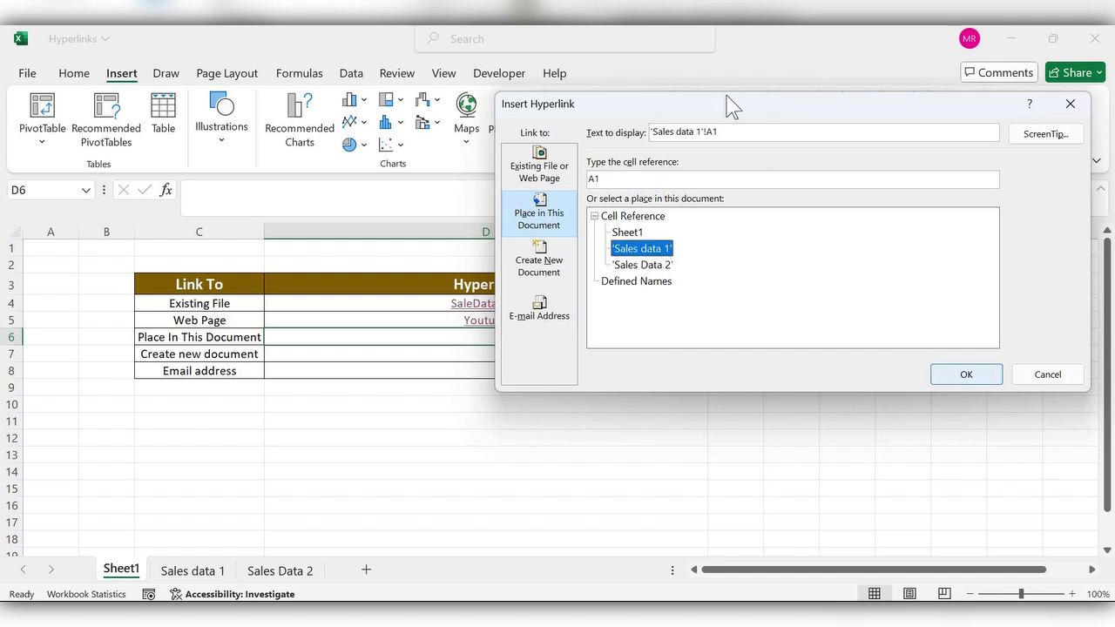
{"action": "left_click_drag", "start_coordinate": [725, 131], "coordinate": [622, 139]}
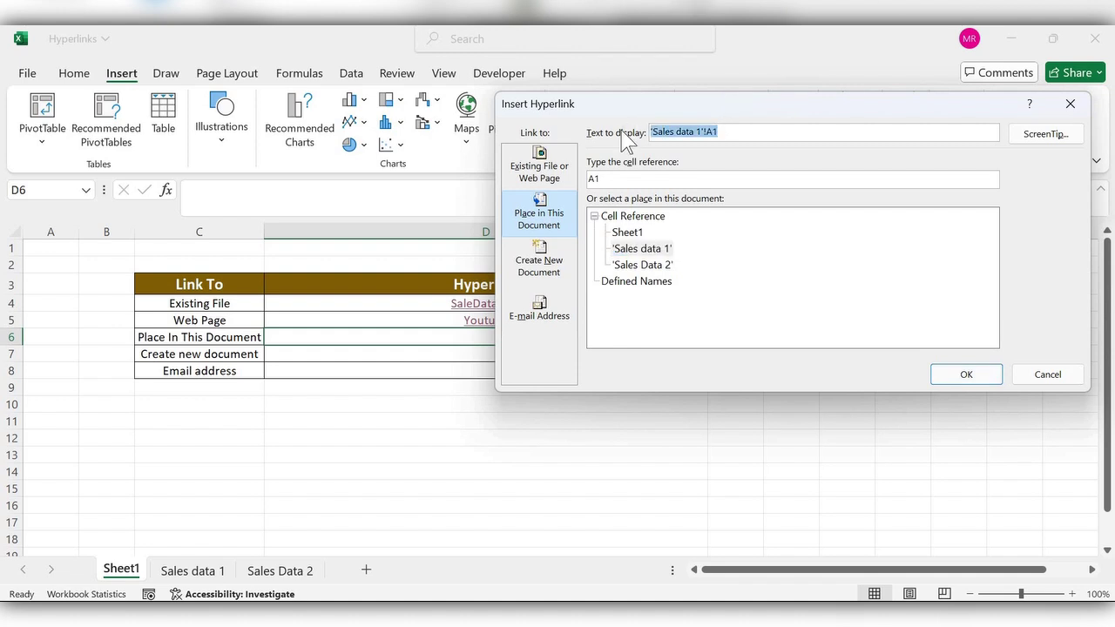
{"action": "type", "text": "S"}
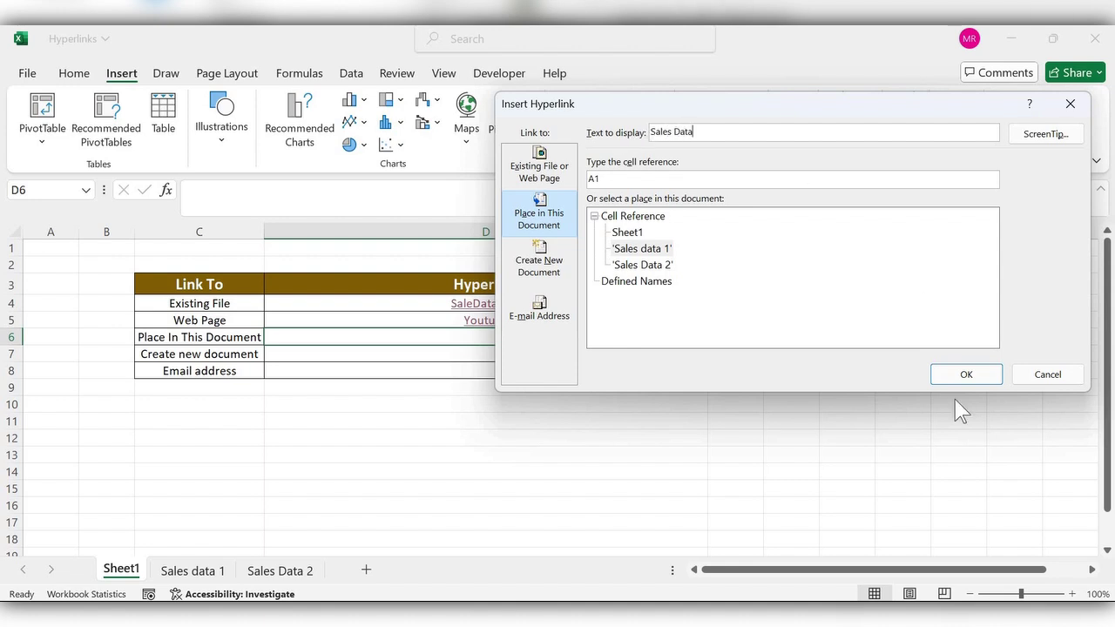
{"action": "left_click", "coordinate": [961, 375]}
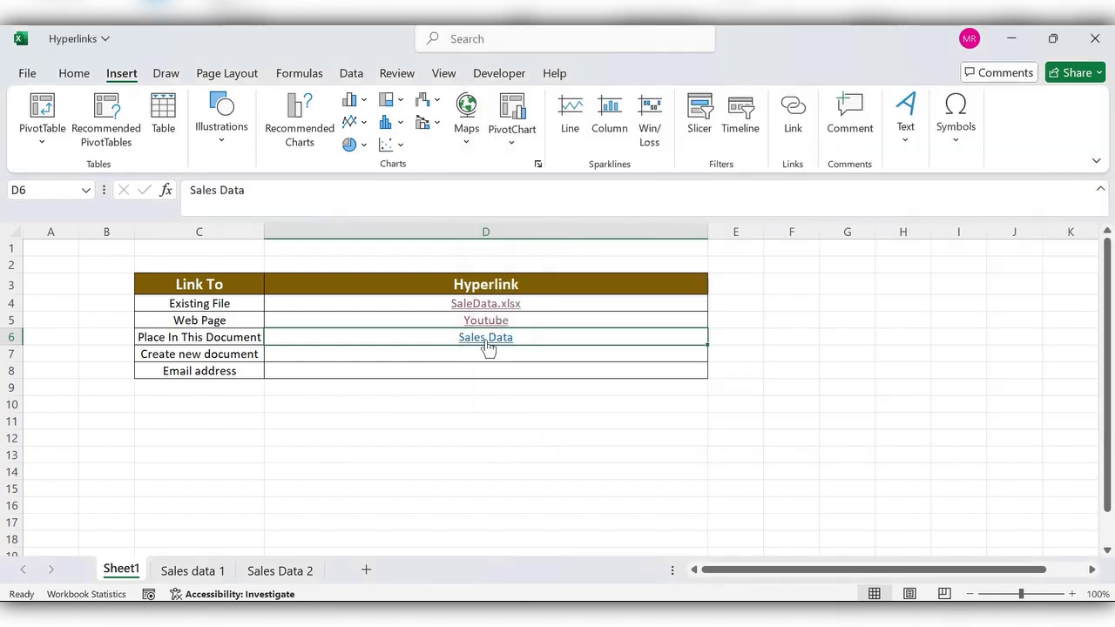
Follow the D6 Sales Data link to the Sales data 1 table, then return to Sheet1 at D7
{"action": "left_click", "coordinate": [486, 337]}
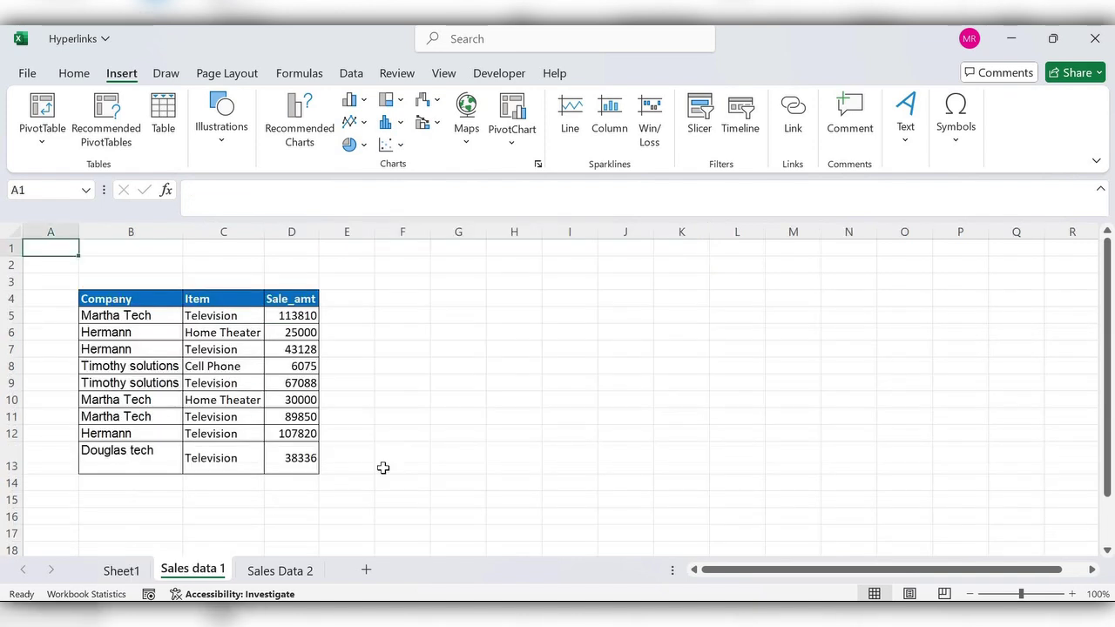
{"action": "left_click_drag", "start_coordinate": [122, 299], "coordinate": [278, 464]}
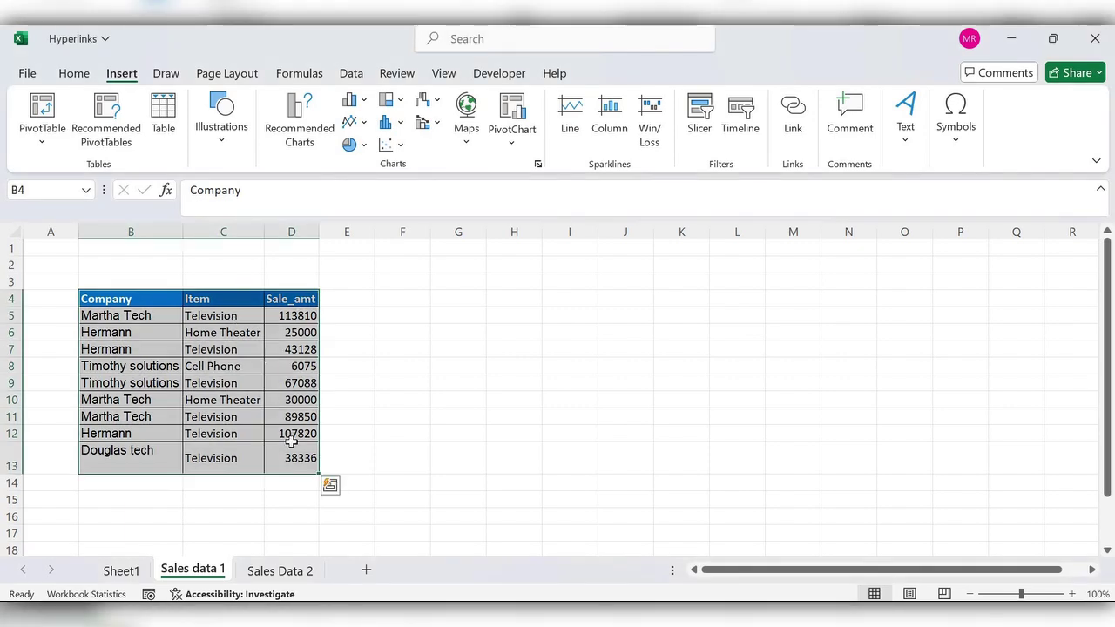
{"action": "left_click", "coordinate": [121, 571]}
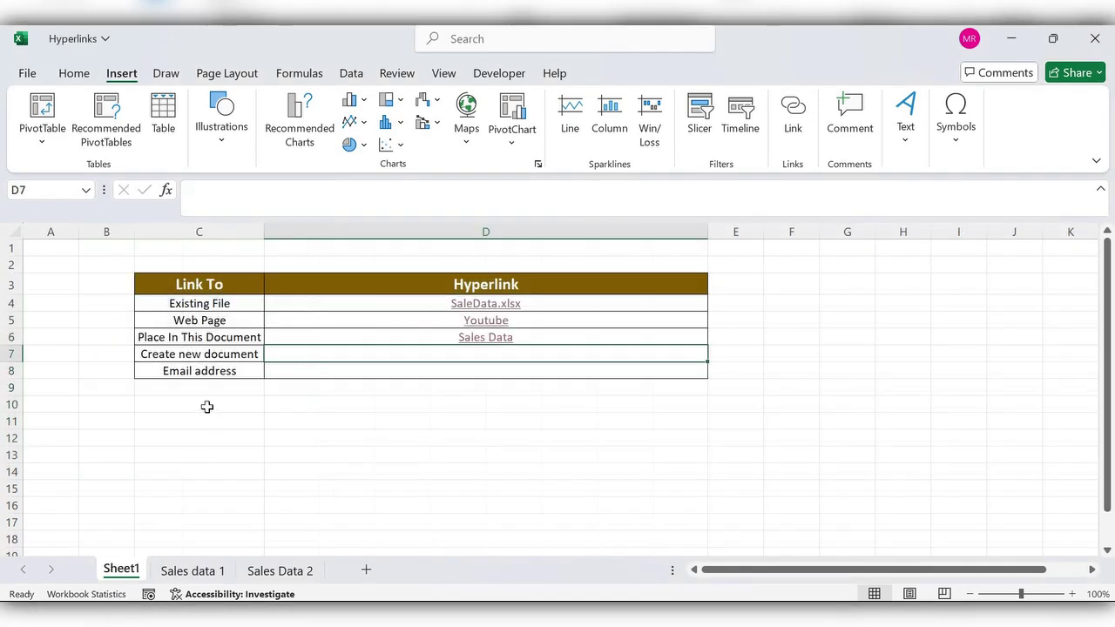
{"action": "left_click", "coordinate": [197, 357]}
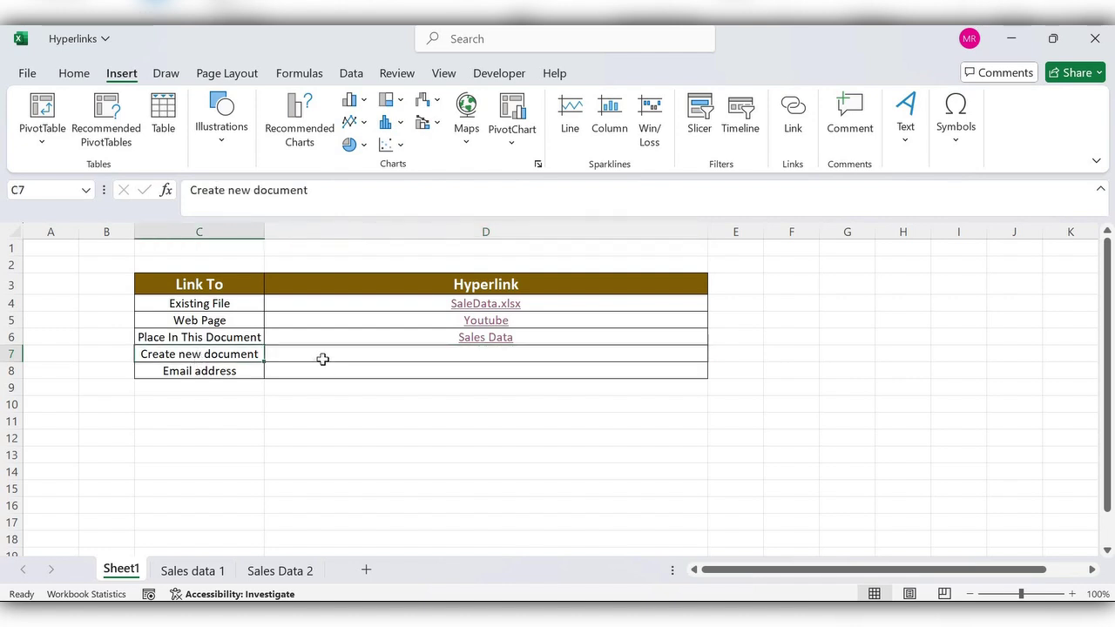
{"action": "left_click", "coordinate": [323, 355]}
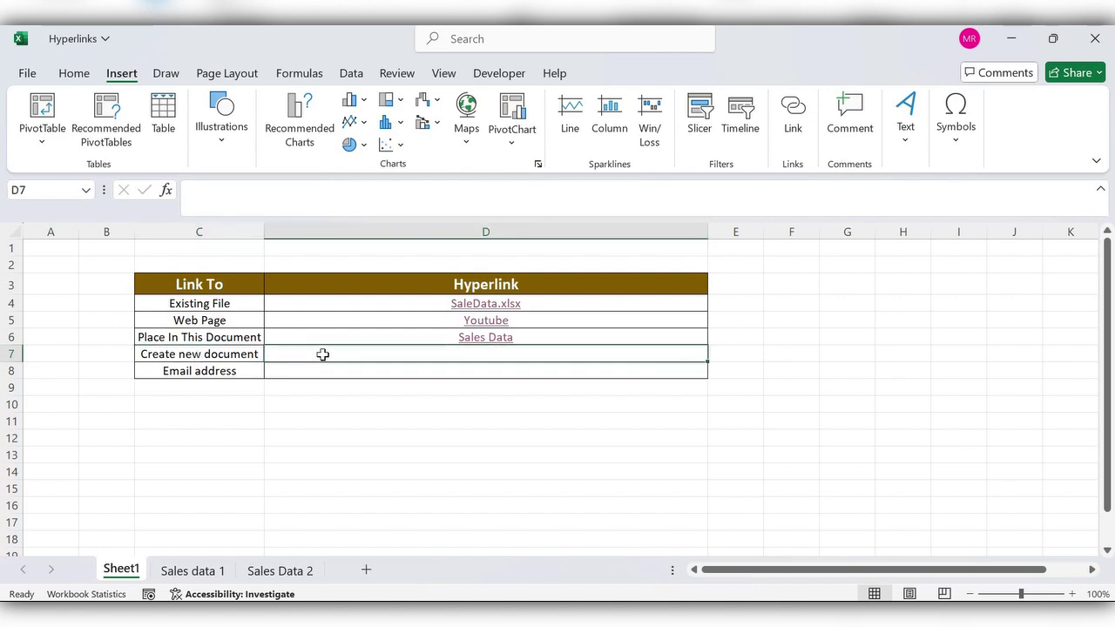
Link D7 to a new File.txt on the Desktop, set to edit later, and open it
{"action": "left_click", "coordinate": [792, 129]}
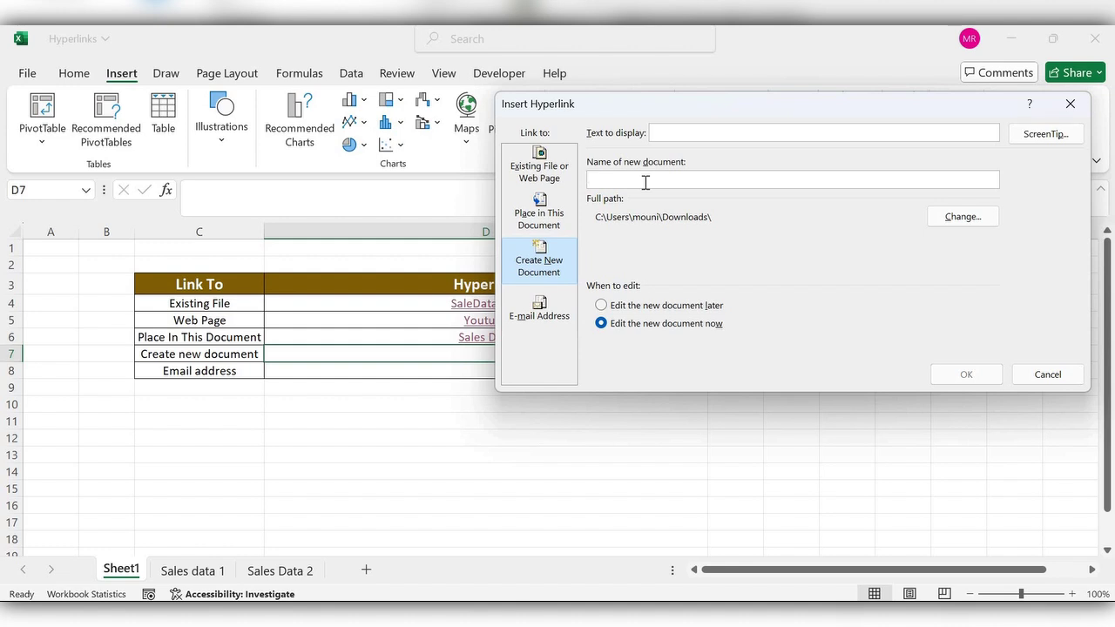
{"action": "type", "text": "File.txt"}
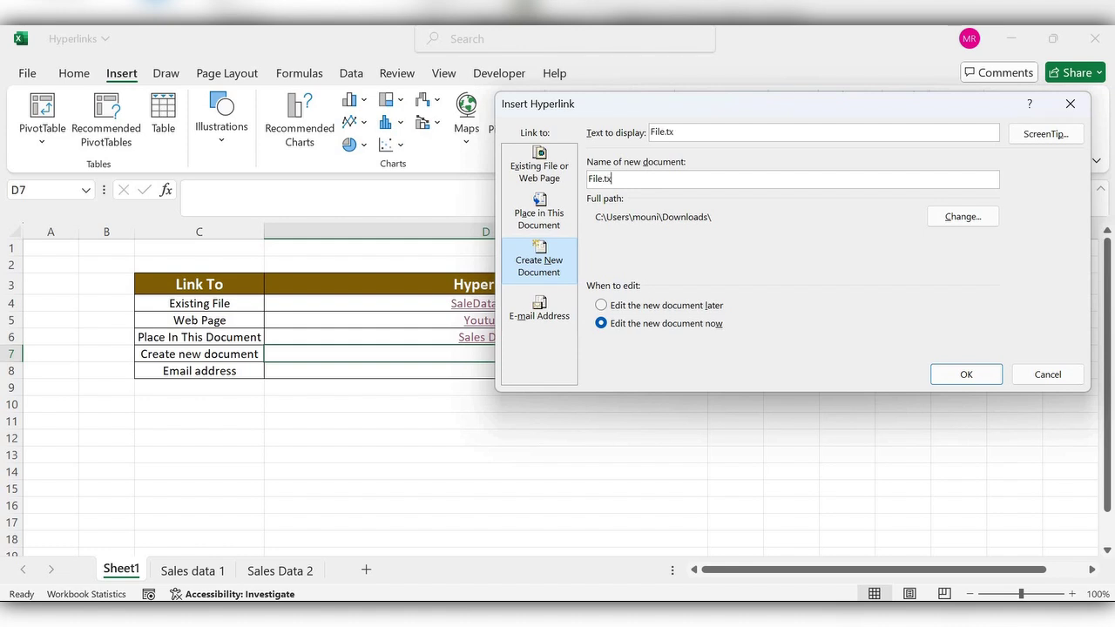
{"action": "left_click", "coordinate": [952, 220]}
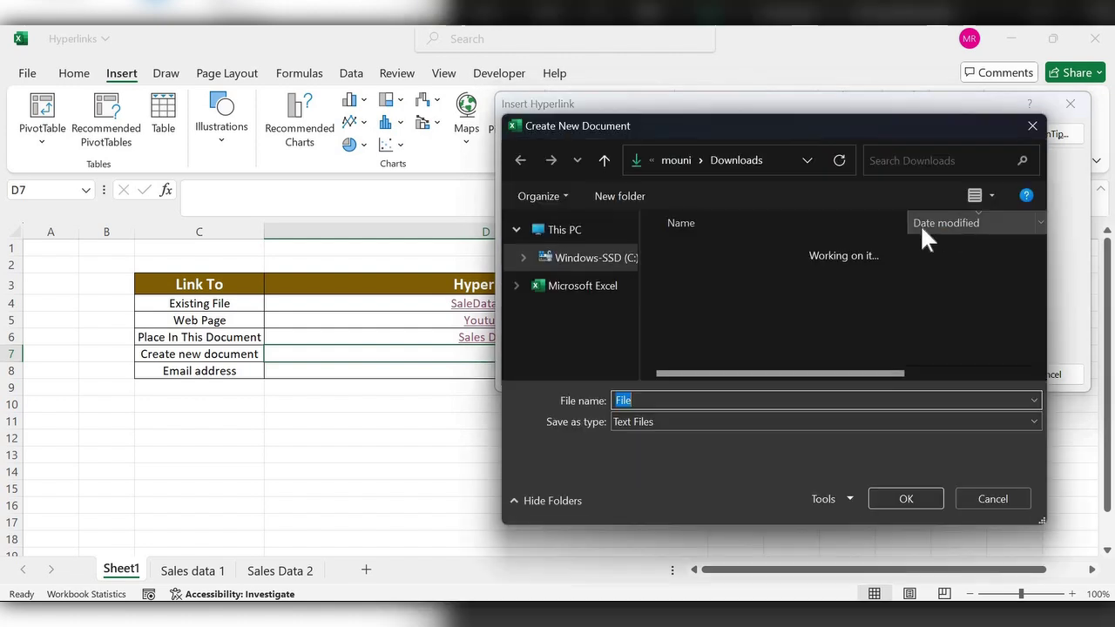
{"action": "scroll", "coordinate": [592, 300], "scroll_direction": "up", "scroll_amount": 5}
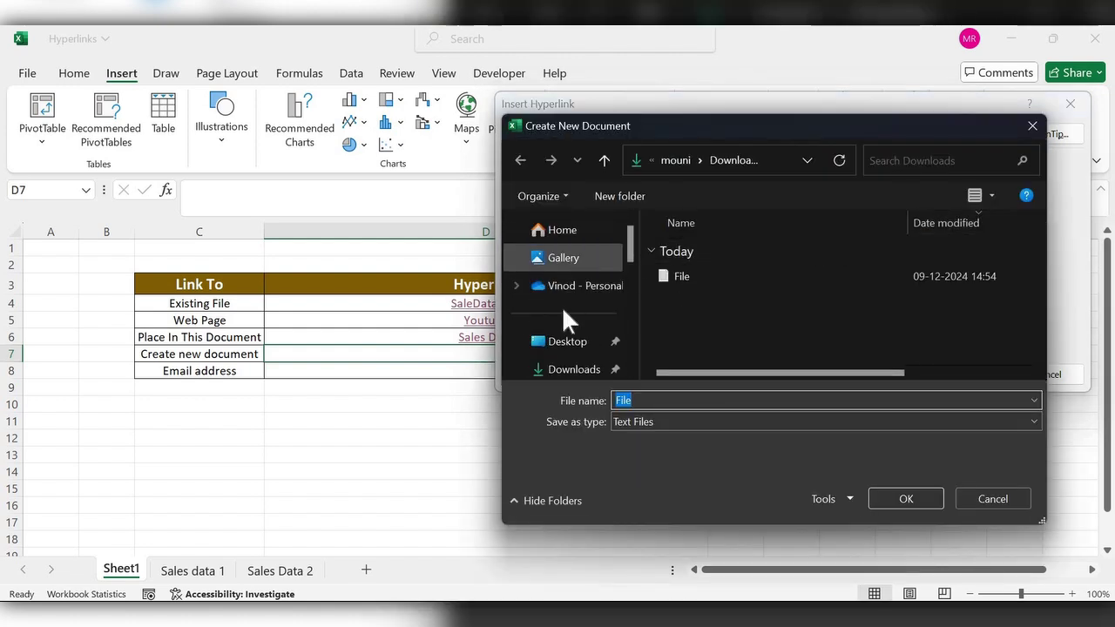
{"action": "left_click", "coordinate": [567, 344]}
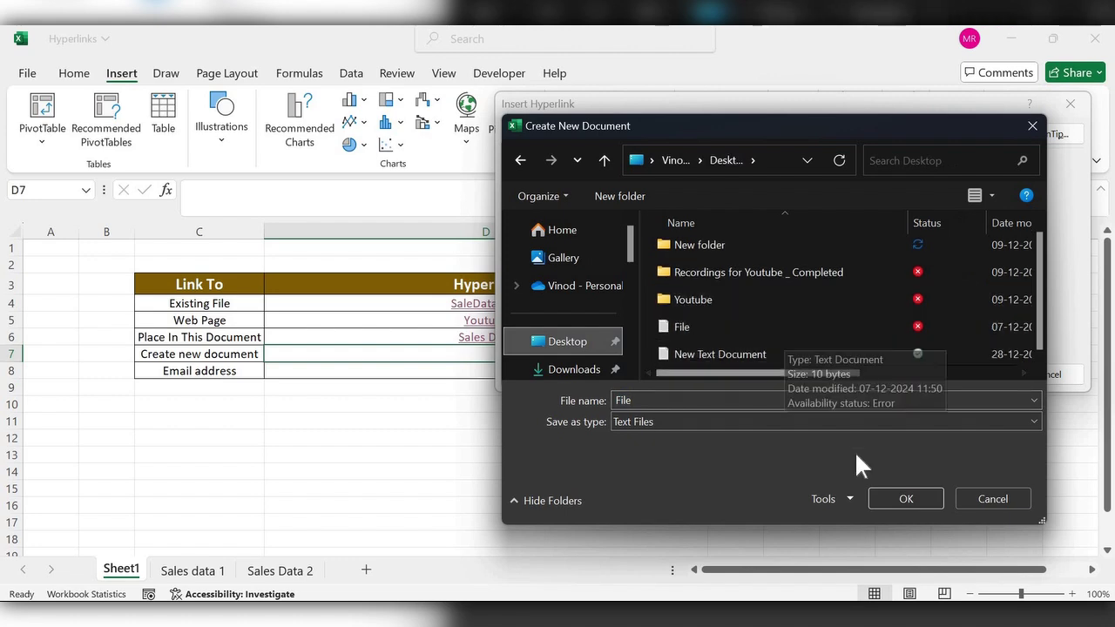
{"action": "left_click", "coordinate": [898, 501]}
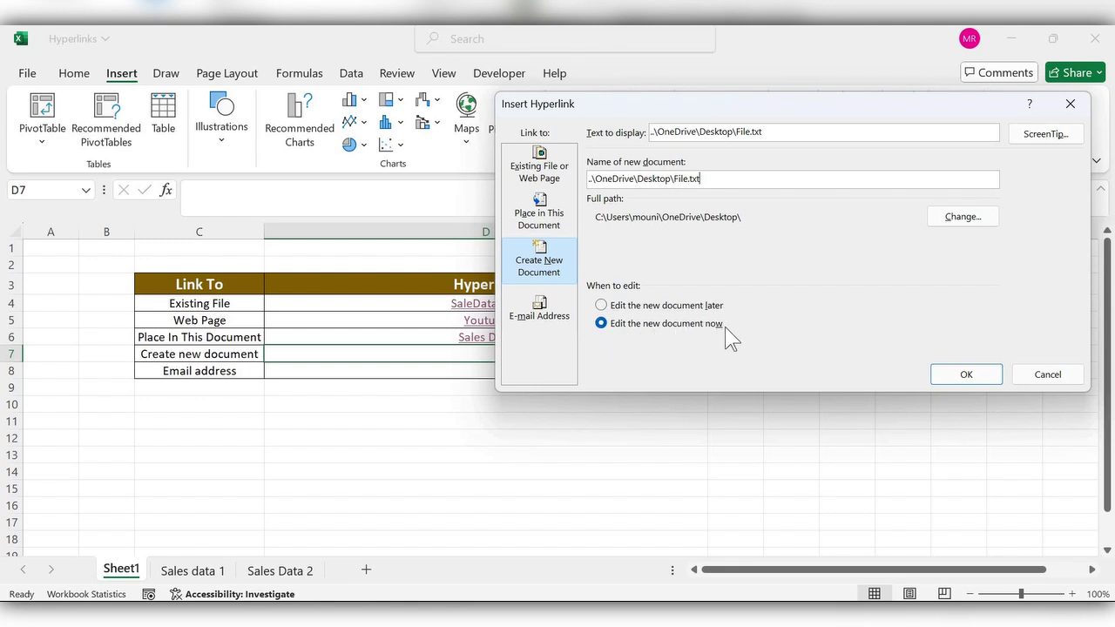
{"action": "left_click", "coordinate": [601, 305]}
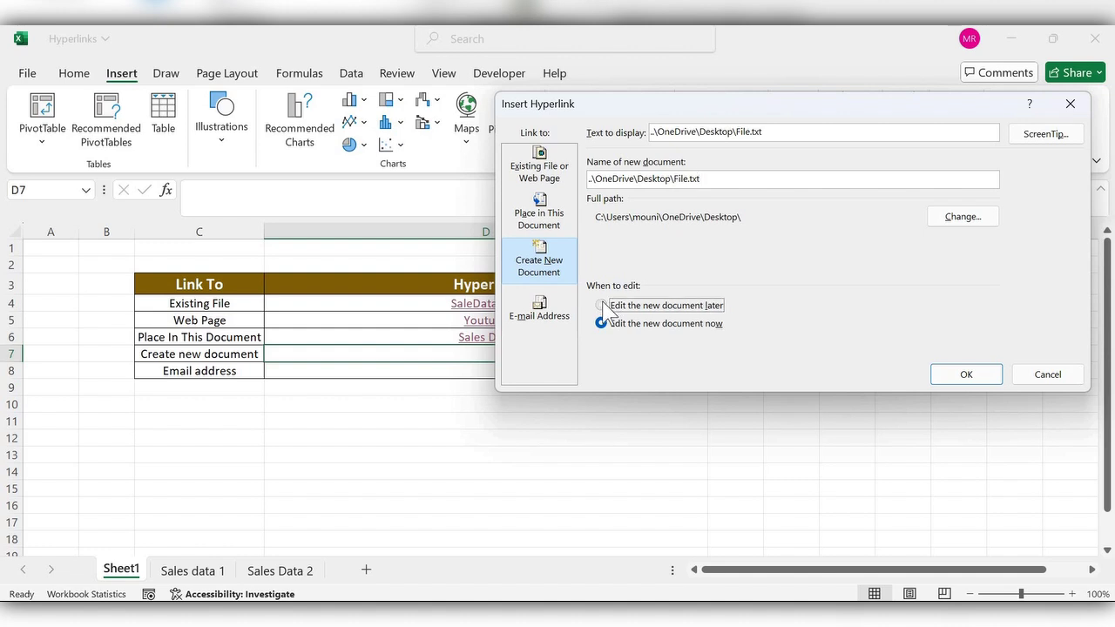
{"action": "left_click", "coordinate": [964, 374]}
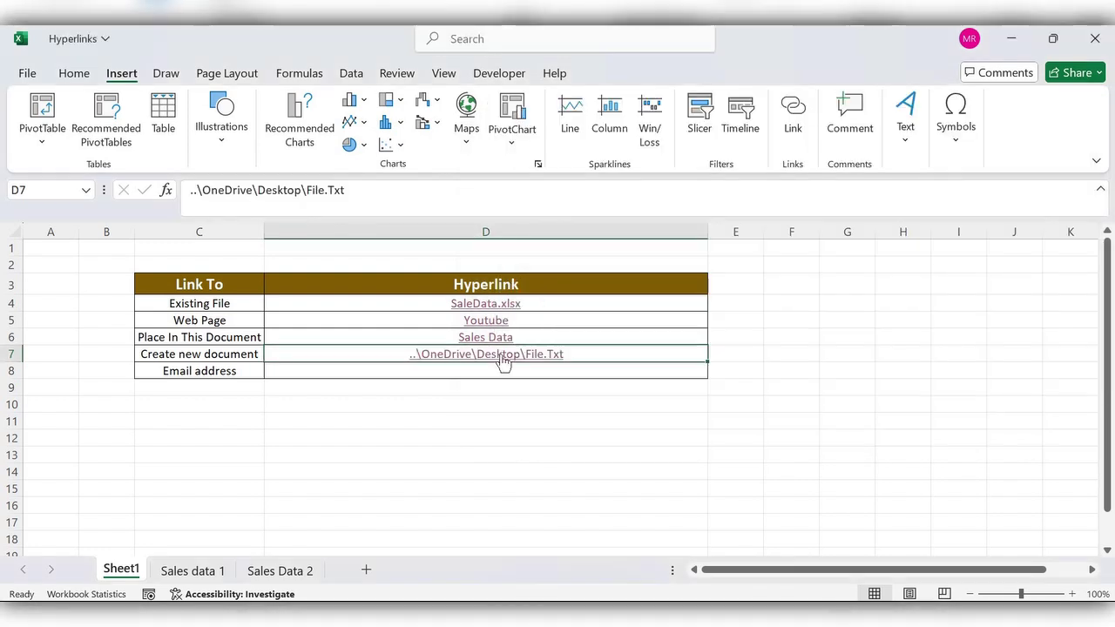
{"action": "left_click", "coordinate": [503, 360]}
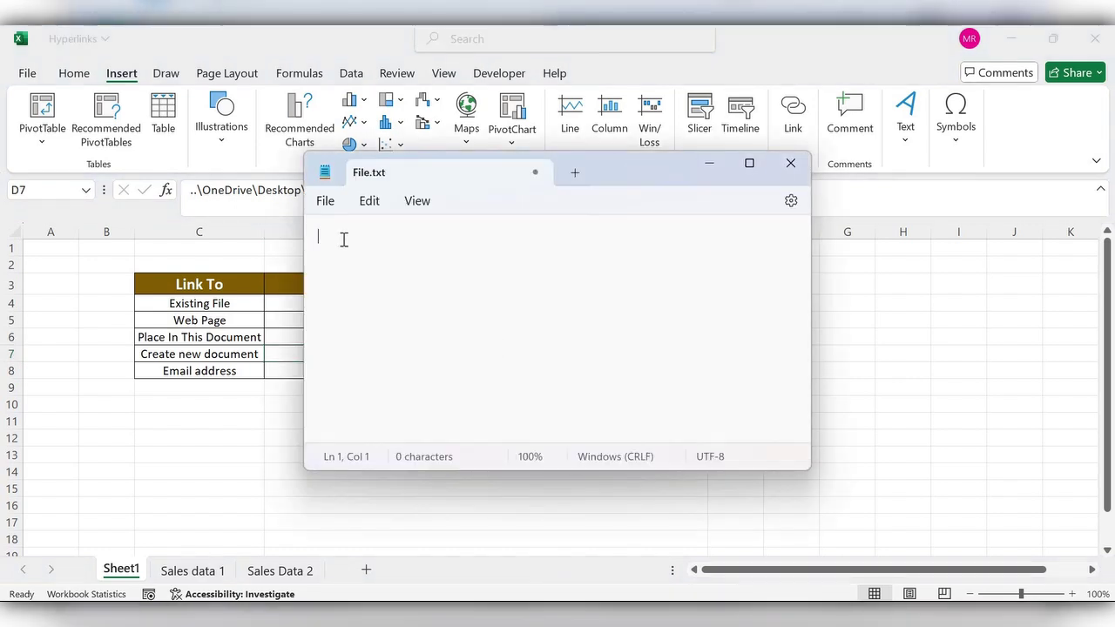
Type 'Office Pro' into File.txt, save it, and close Notepad
{"action": "type", "text": "Office"}
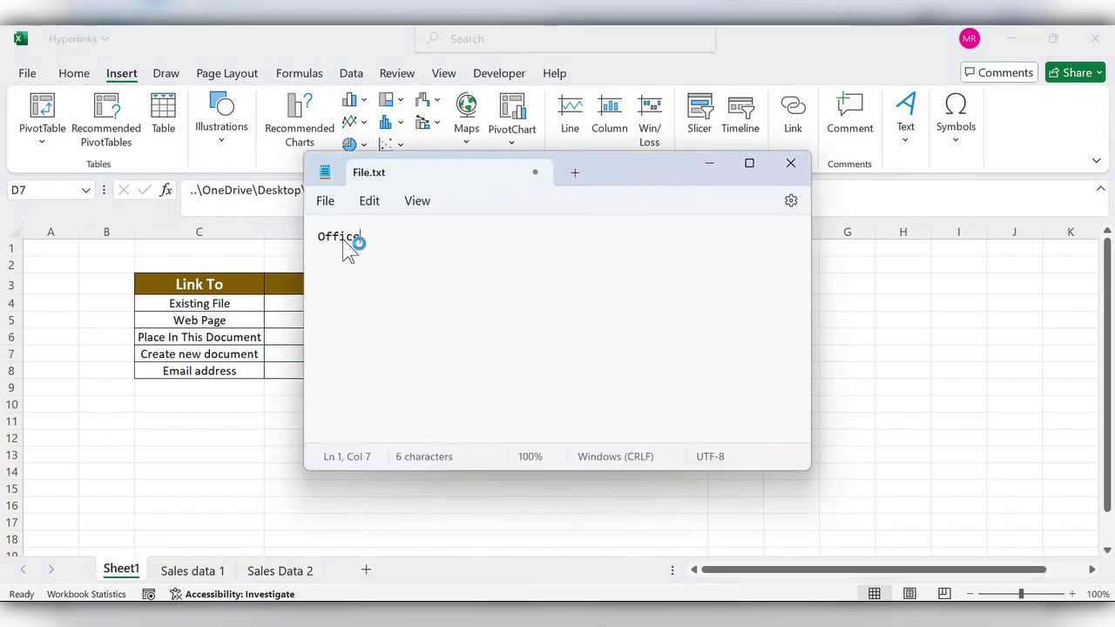
{"action": "type", "text": " Pro"}
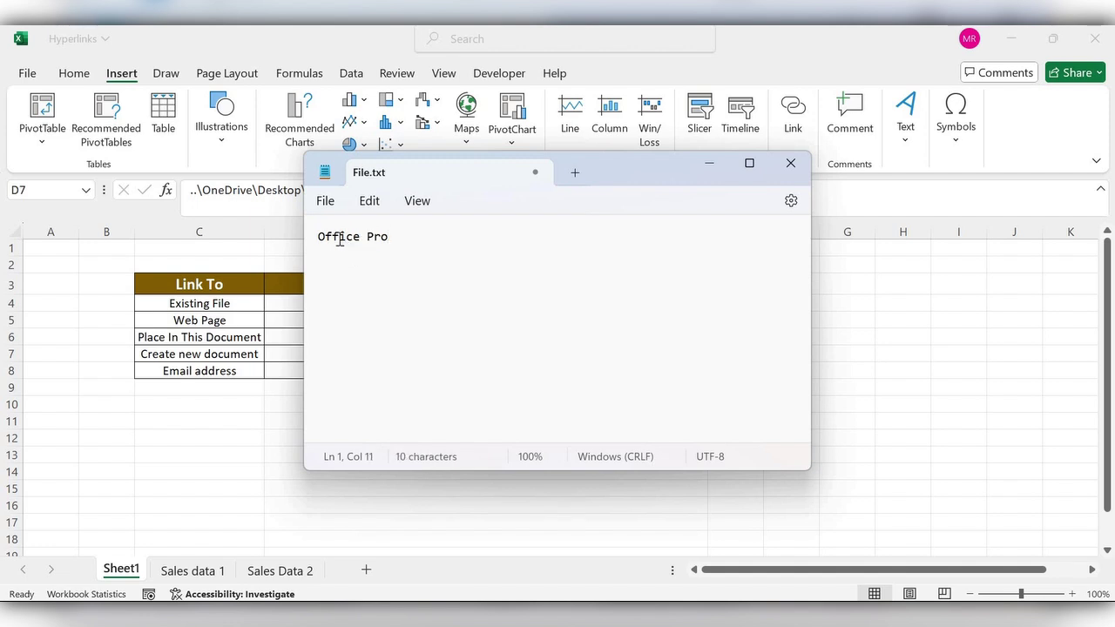
{"action": "left_click", "coordinate": [328, 204]}
{"action": "left_click", "coordinate": [351, 324]}
{"action": "key", "text": "alt+F4"}
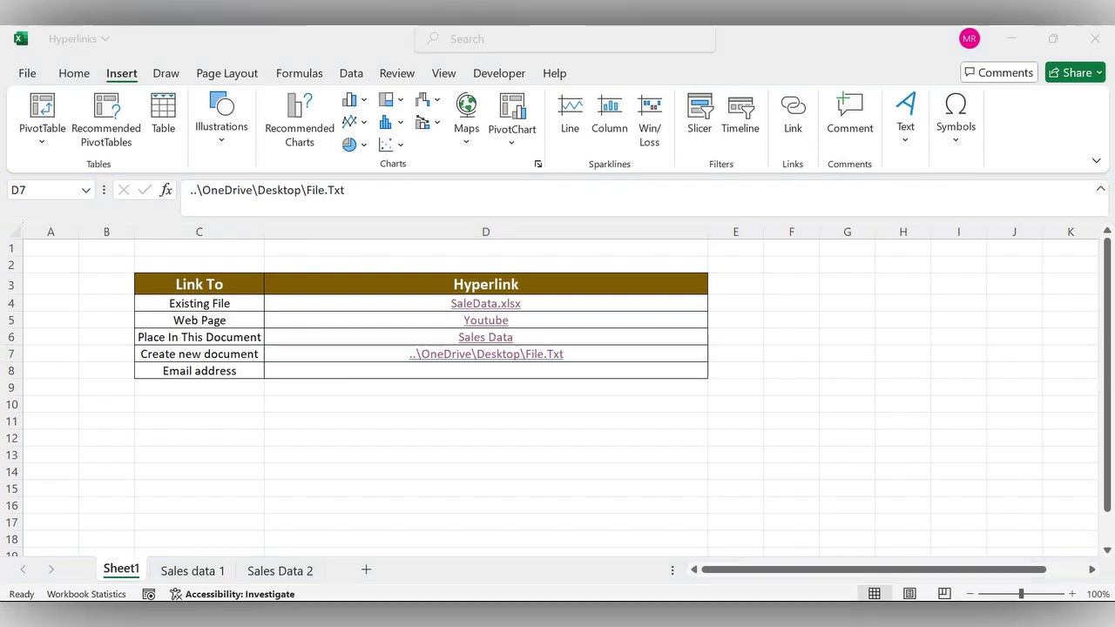
Add a mailto link to the contact's e-mail address in D8 and test it
{"action": "left_click", "coordinate": [292, 371]}
{"action": "left_click", "coordinate": [792, 109]}
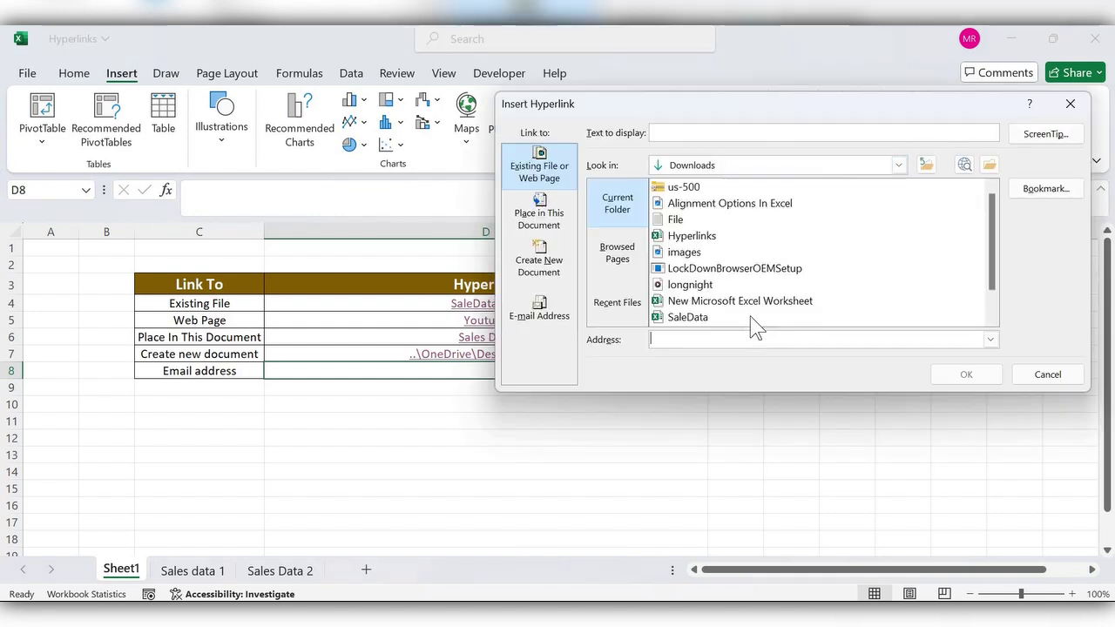
{"action": "left_click", "coordinate": [541, 311]}
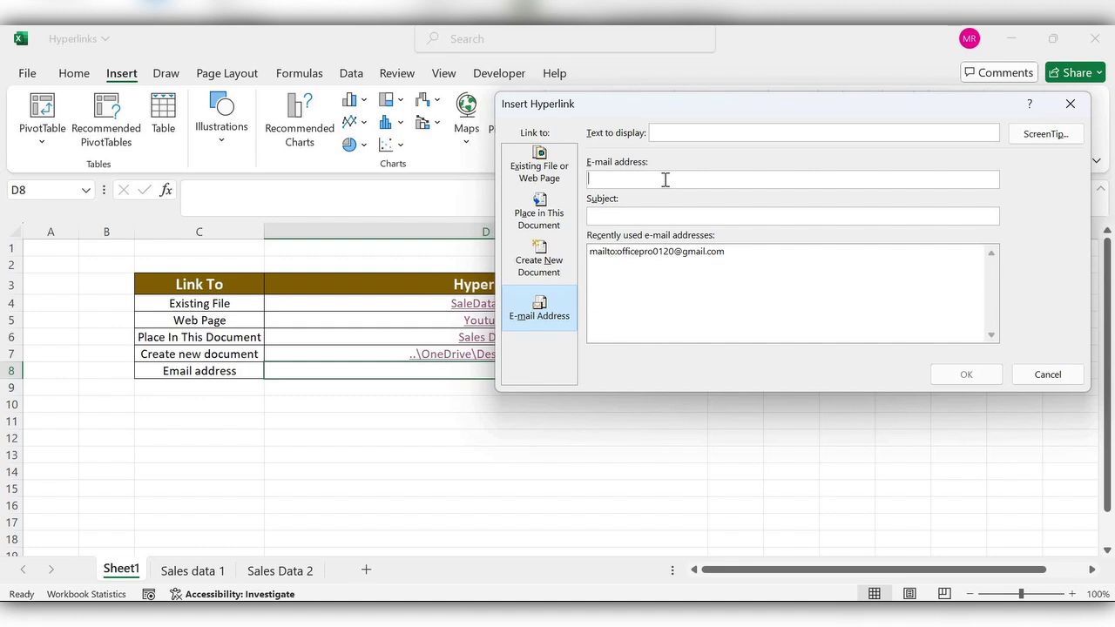
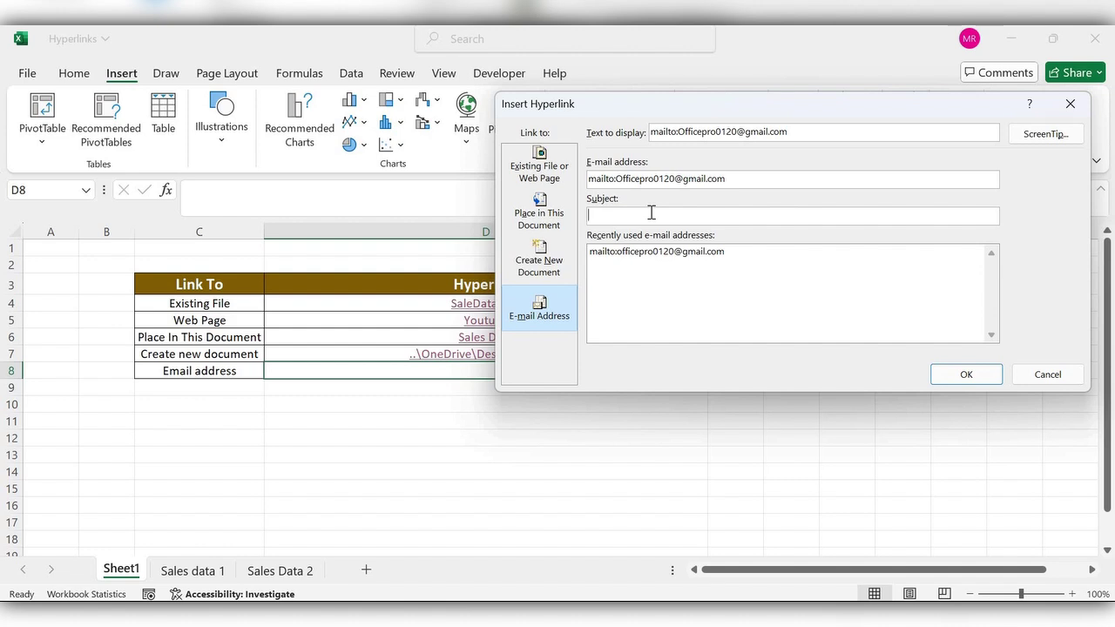
{"action": "left_click", "coordinate": [966, 375]}
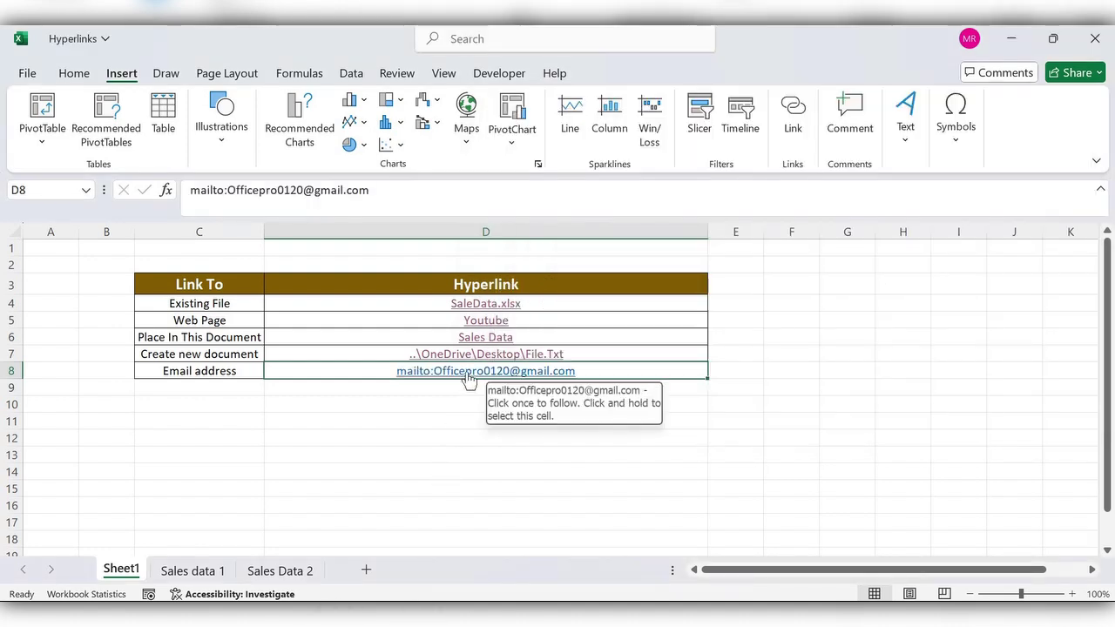
{"action": "left_click", "coordinate": [468, 376]}
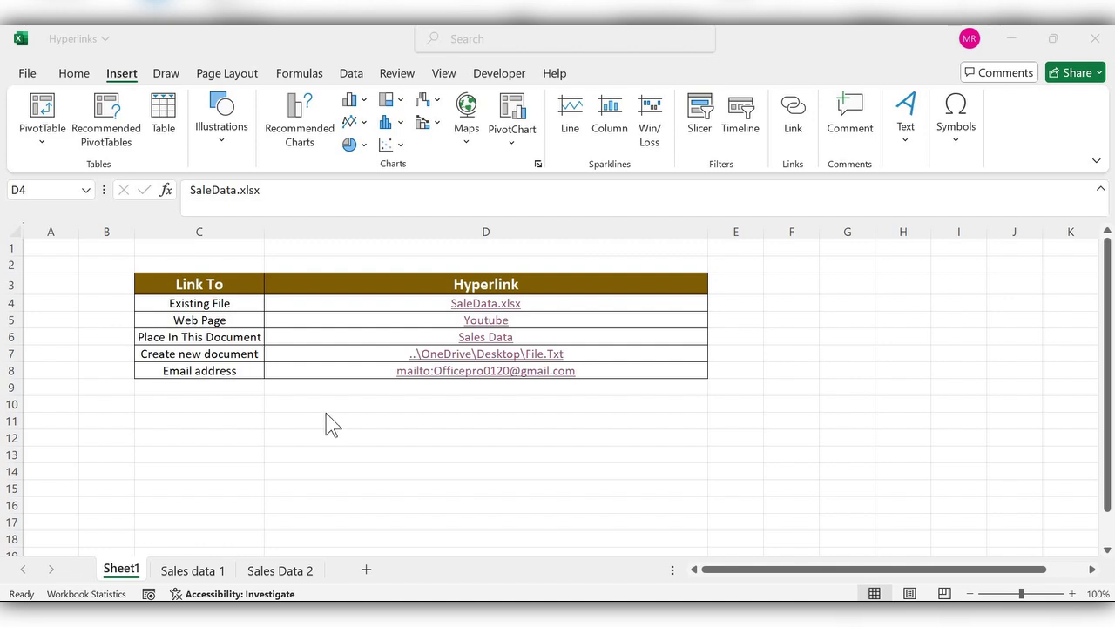
{"action": "left_click", "coordinate": [535, 303]}
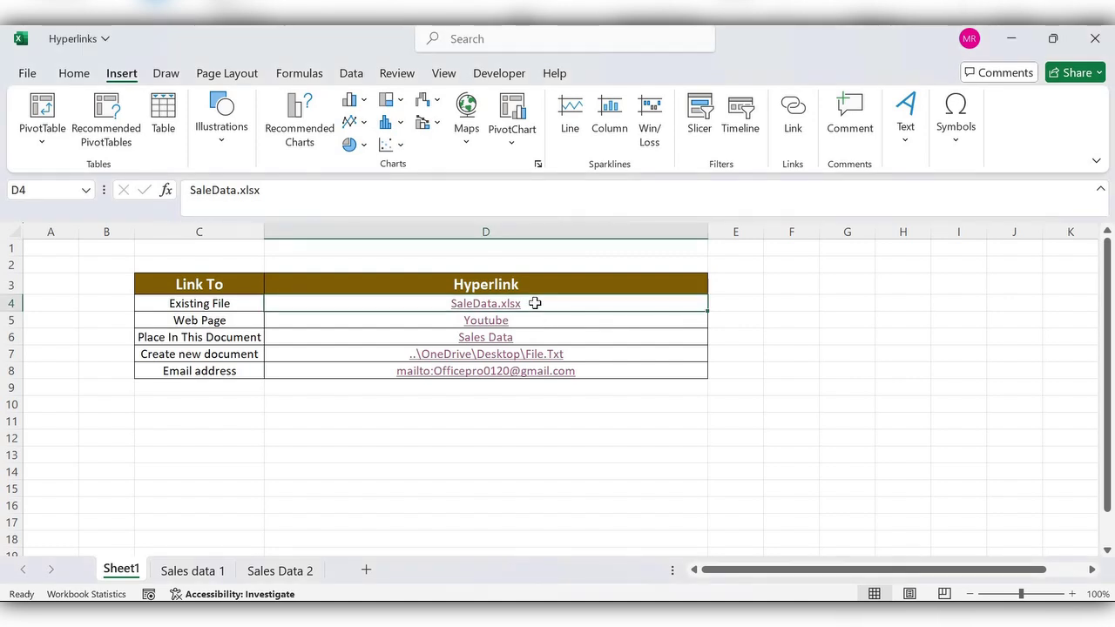
{"action": "right_click", "coordinate": [534, 303]}
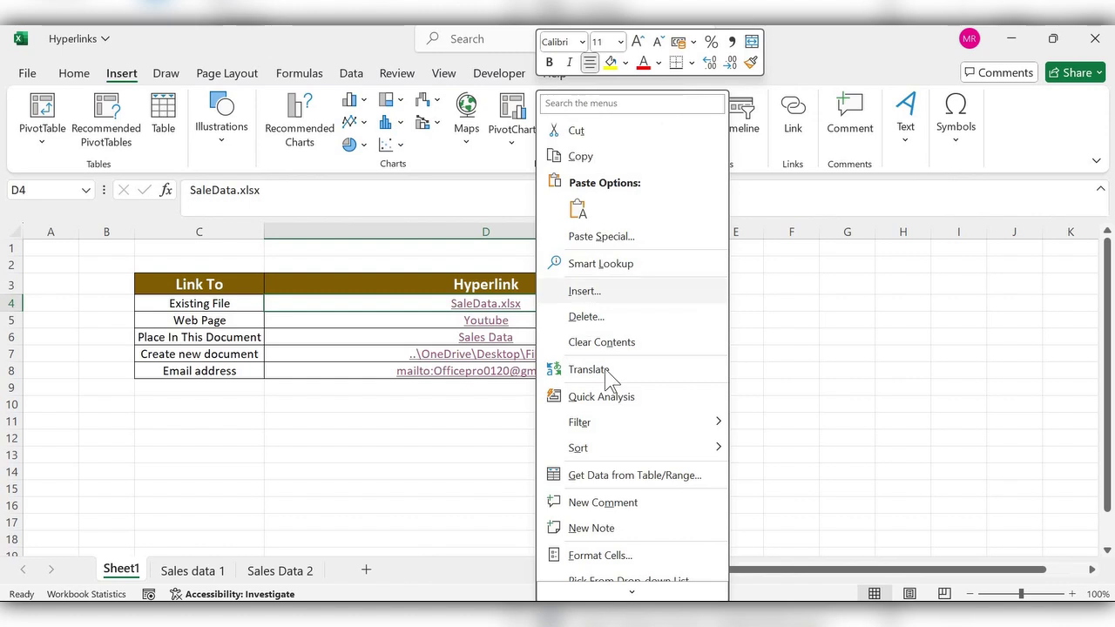
{"action": "scroll", "coordinate": [594, 453], "scroll_direction": "down", "scroll_amount": 2}
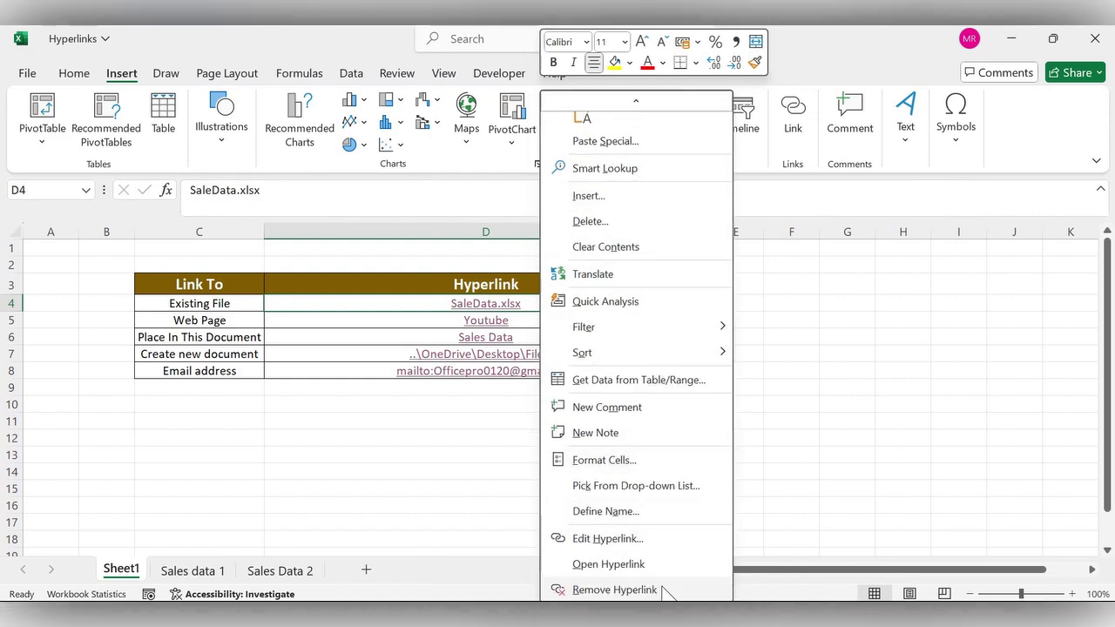
{"action": "left_click", "coordinate": [610, 539]}
{"action": "left_click_drag", "start_coordinate": [533, 544], "coordinate": [448, 547]}
{"action": "left_click_drag", "start_coordinate": [544, 337], "coordinate": [495, 337]}
{"action": "left_click_drag", "start_coordinate": [420, 340], "coordinate": [423, 342]}
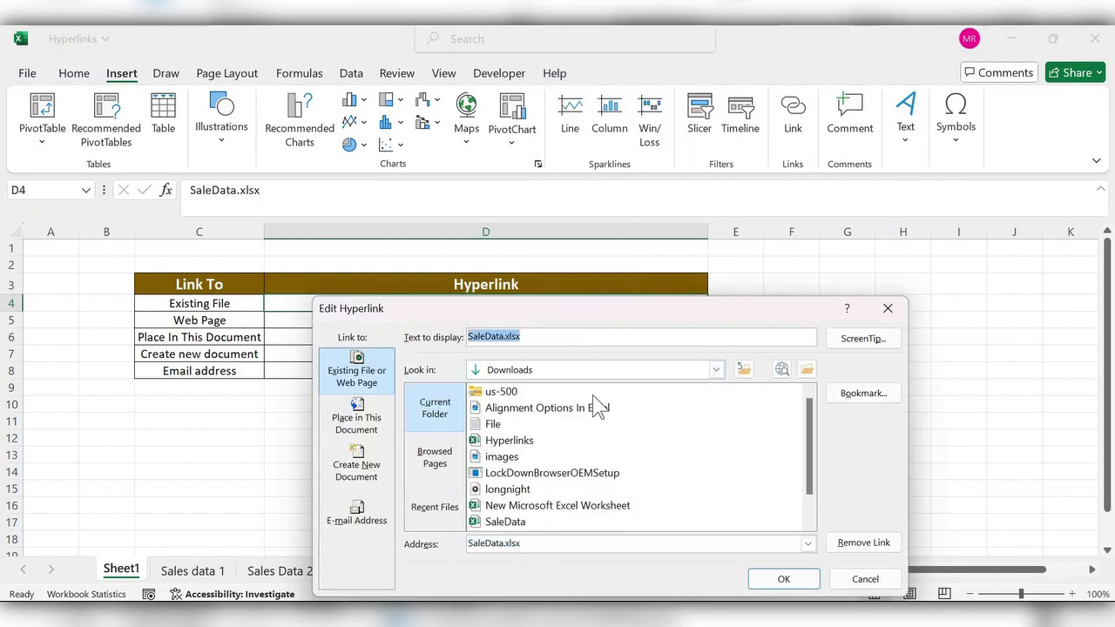
{"action": "scroll", "coordinate": [570, 494], "scroll_direction": "down", "scroll_amount": 1}
{"action": "scroll", "coordinate": [570, 494], "scroll_direction": "up", "scroll_amount": 1}
{"action": "scroll", "coordinate": [727, 523], "scroll_direction": "down", "scroll_amount": 1}
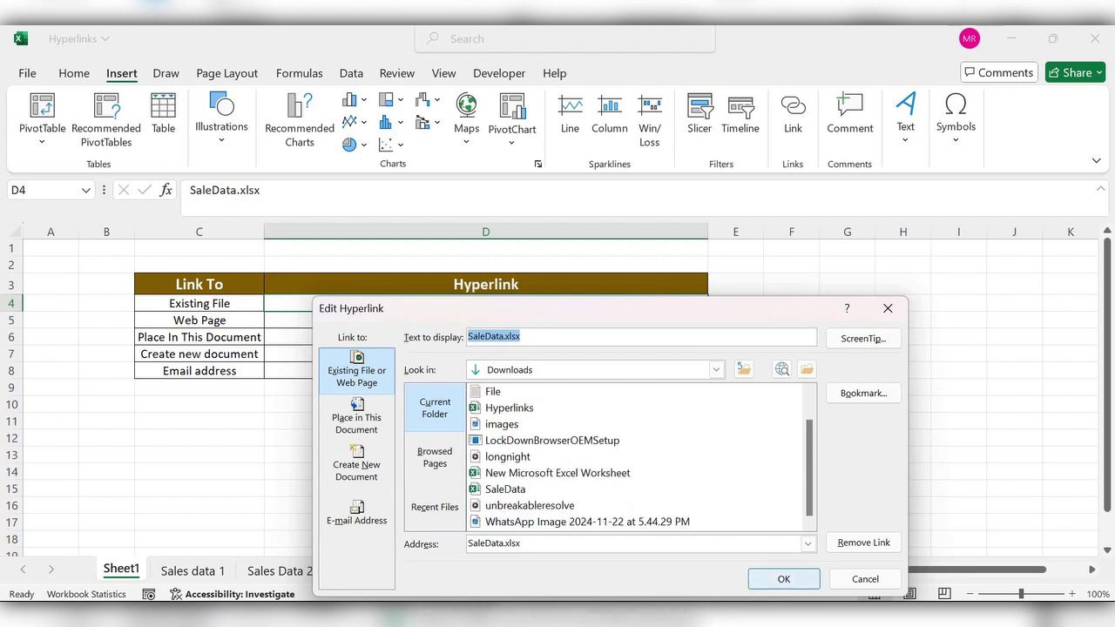
{"action": "left_click", "coordinate": [888, 309]}
{"action": "right_click", "coordinate": [523, 321]}
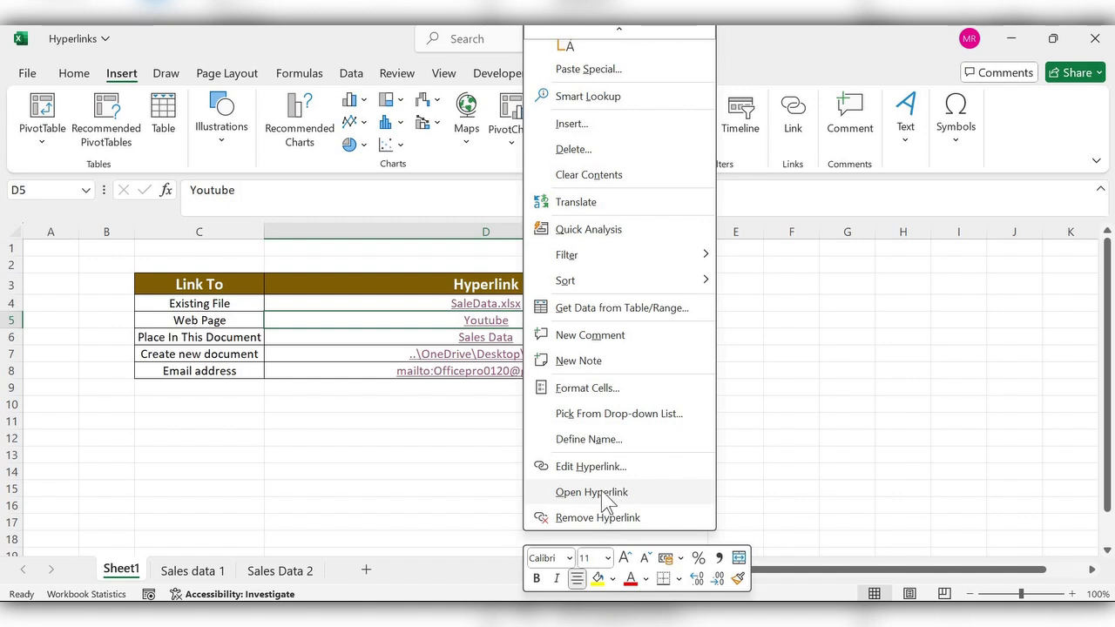
{"action": "left_click", "coordinate": [597, 494]}
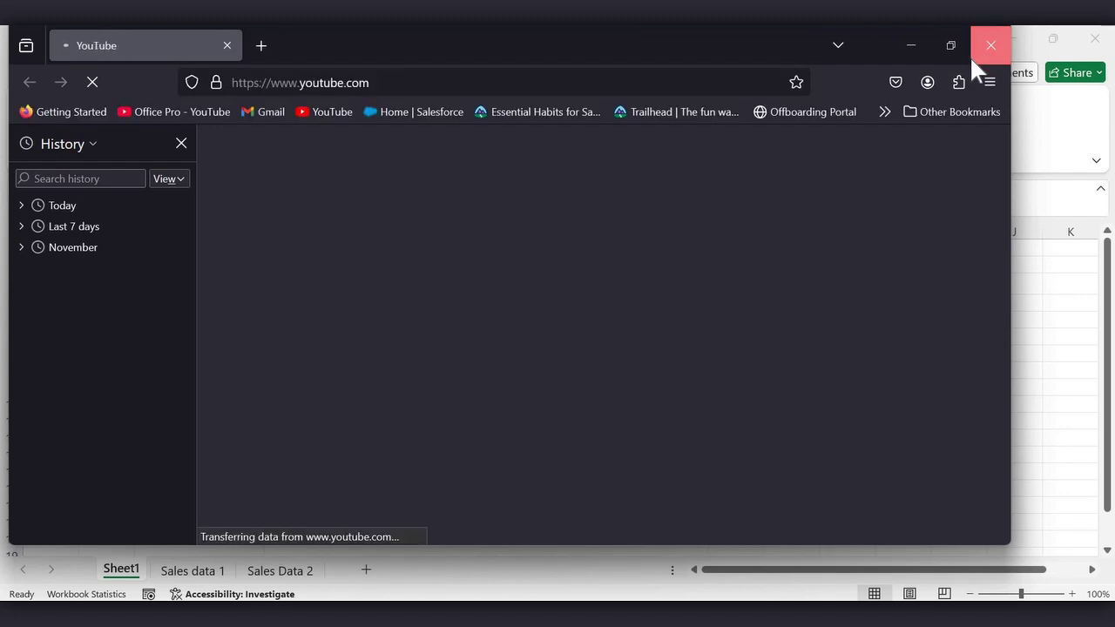
{"action": "left_click", "coordinate": [984, 48]}
{"action": "right_click", "coordinate": [533, 340]}
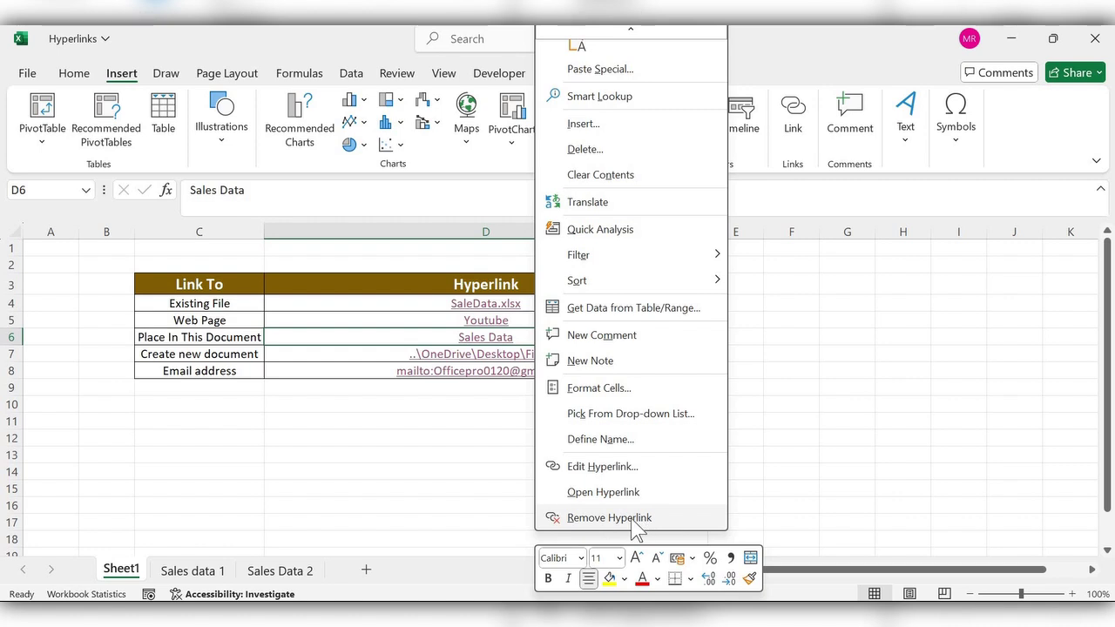
Remove the hyperlink from D6, leaving Sales Data as plain text
{"action": "left_click", "coordinate": [638, 529]}
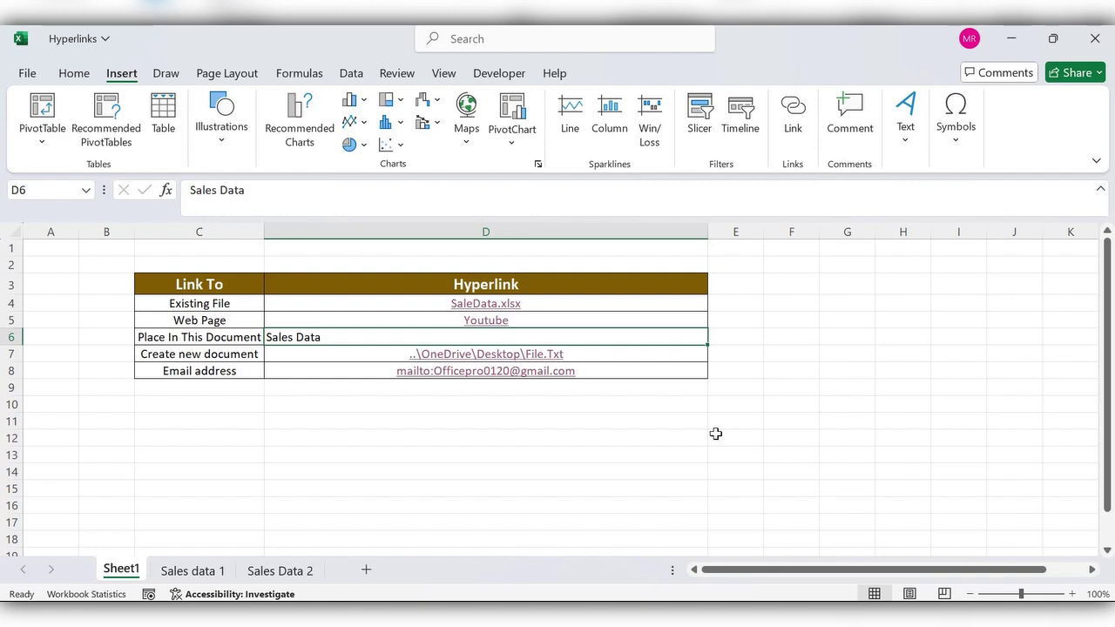